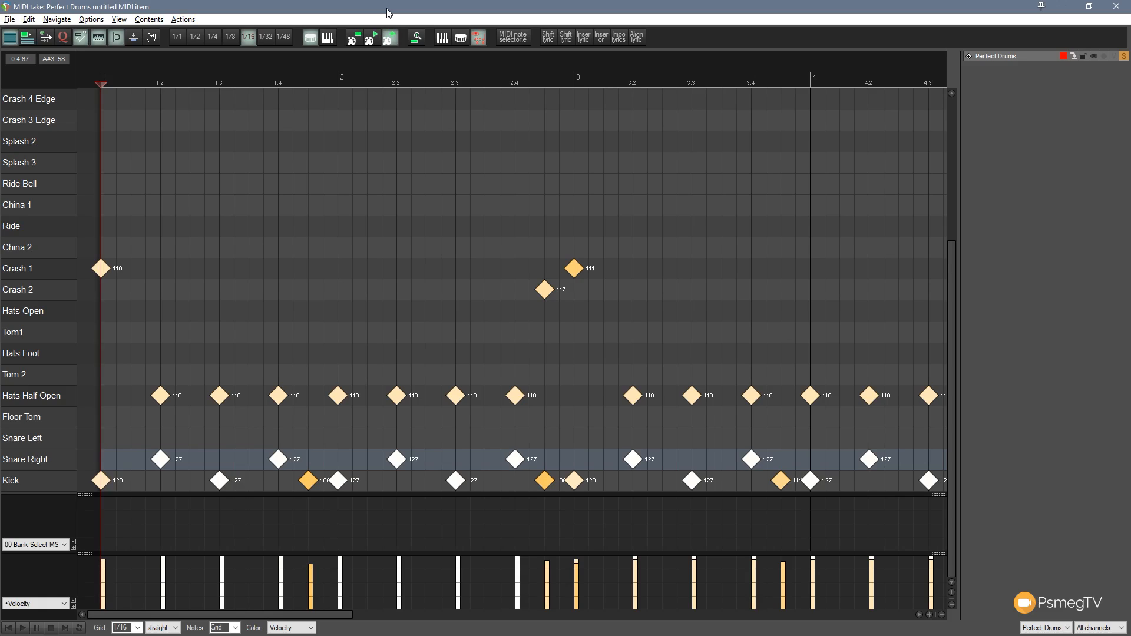
# - Play the drum pattern from the start of bar 1 to hear the original groove
pyautogui.press('space')
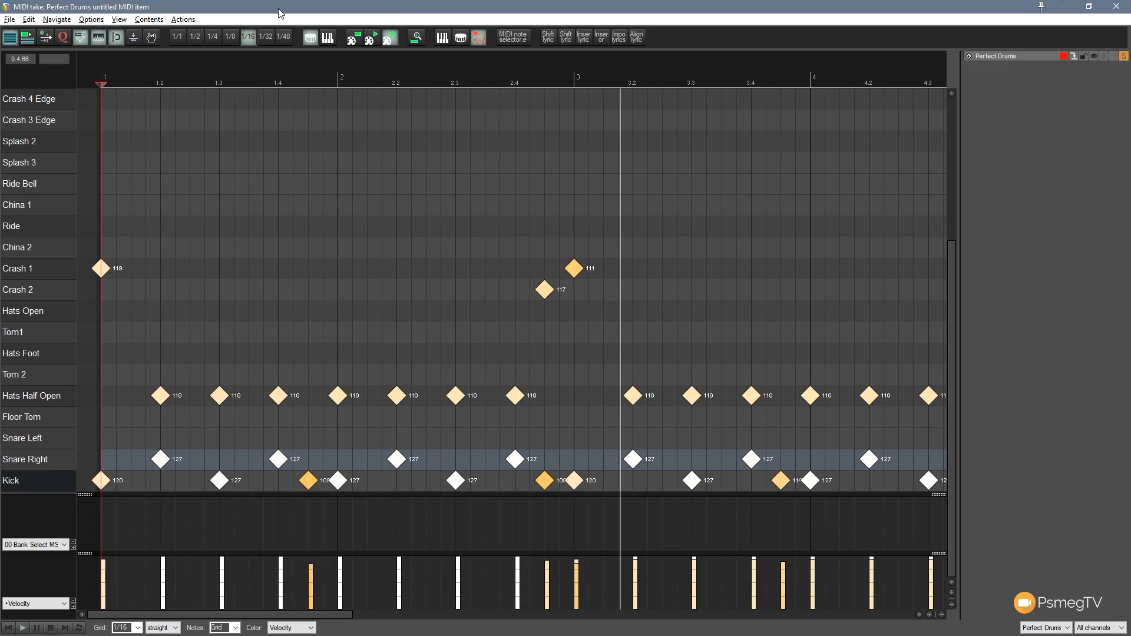
pyautogui.press('space')
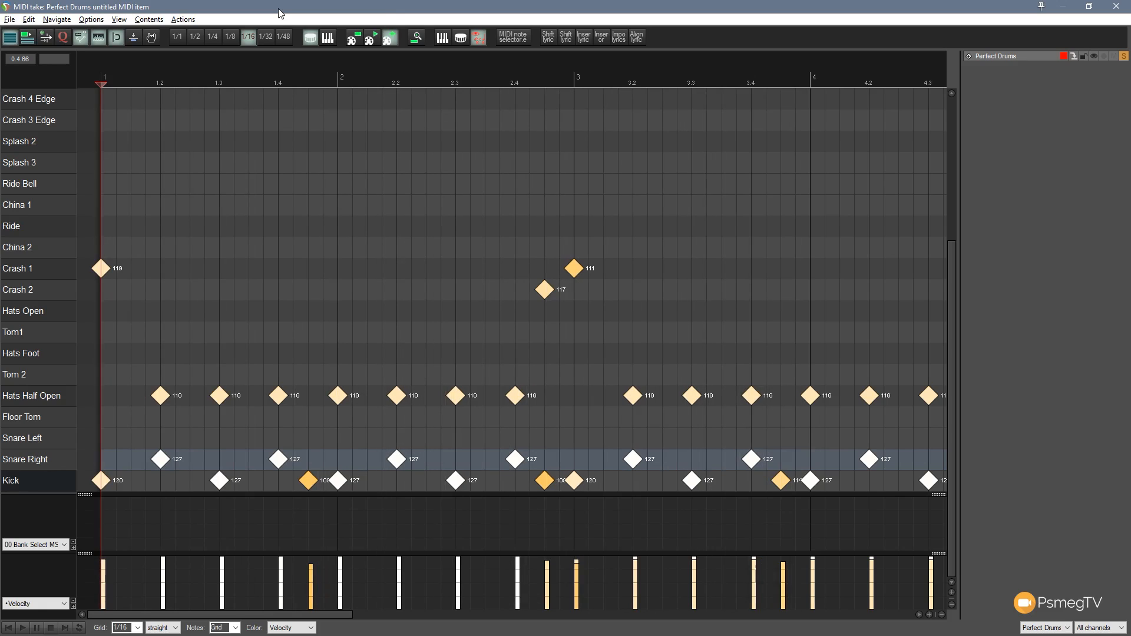
pyautogui.press('space')
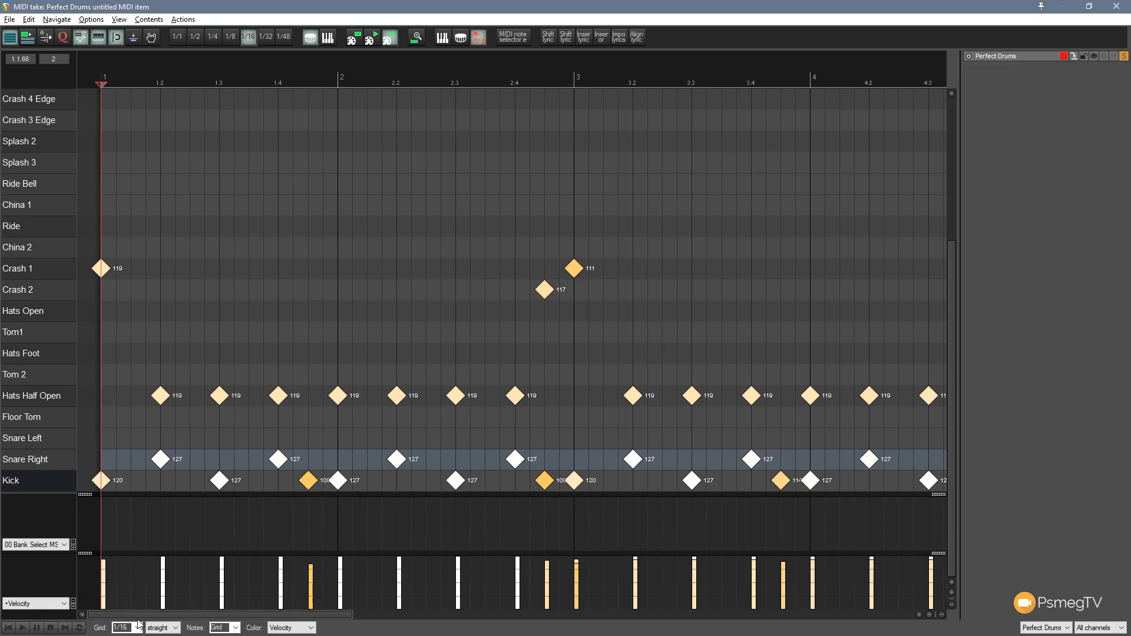
# - Add a Snare Right ghost note at velocity 25 an eighth note after beat 1.2, and play the pattern from the start
pyautogui.click(192, 466)
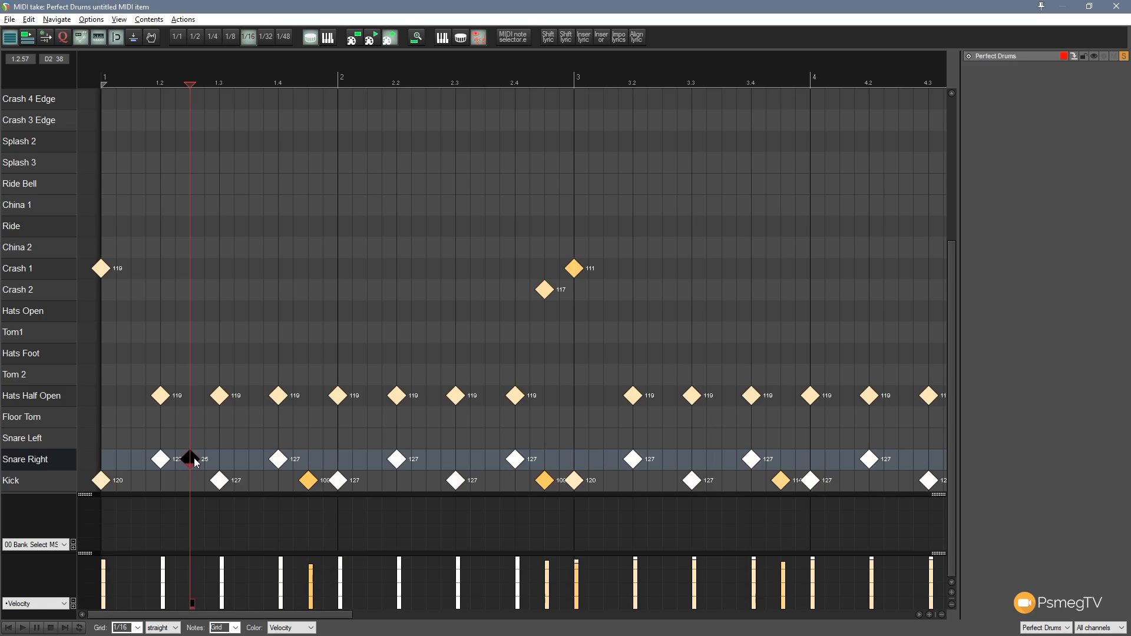
pyautogui.click(9, 628)
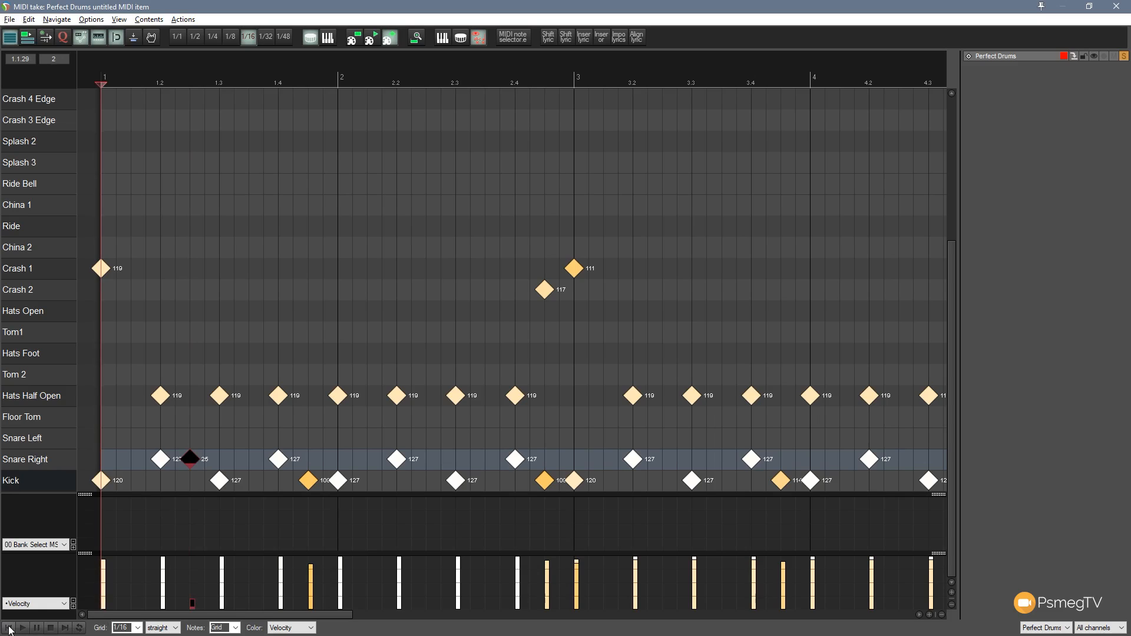
pyautogui.press('space')
pyautogui.press('space')
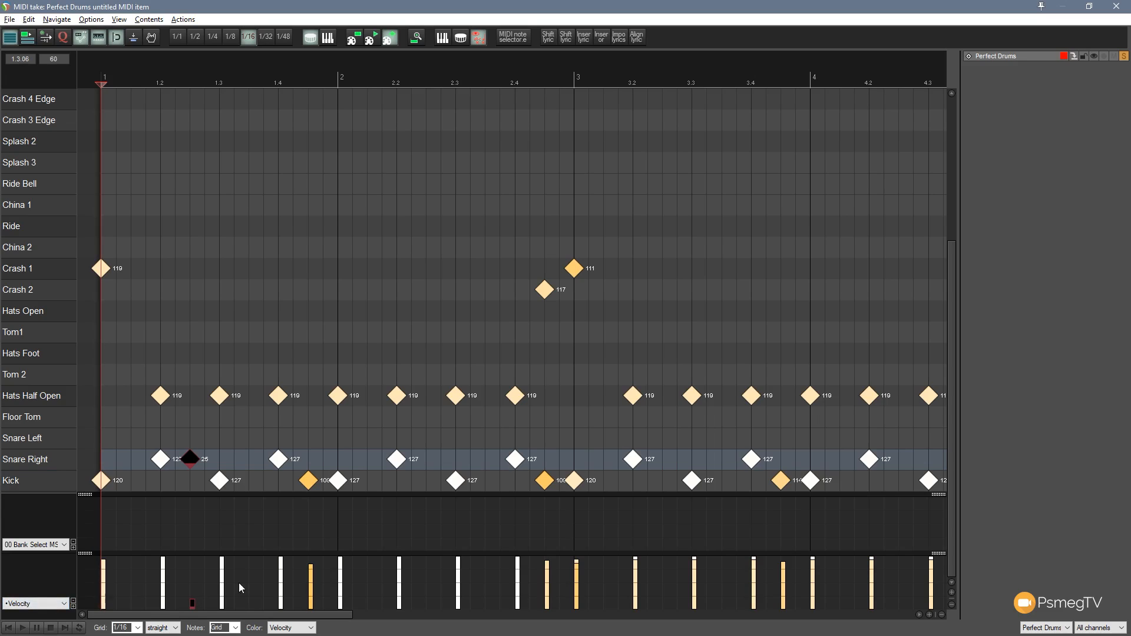
# - Add Snare Right ghost notes at velocity 25 an eighth note after beats 2.2 and 3.2
pyautogui.click(428, 464)
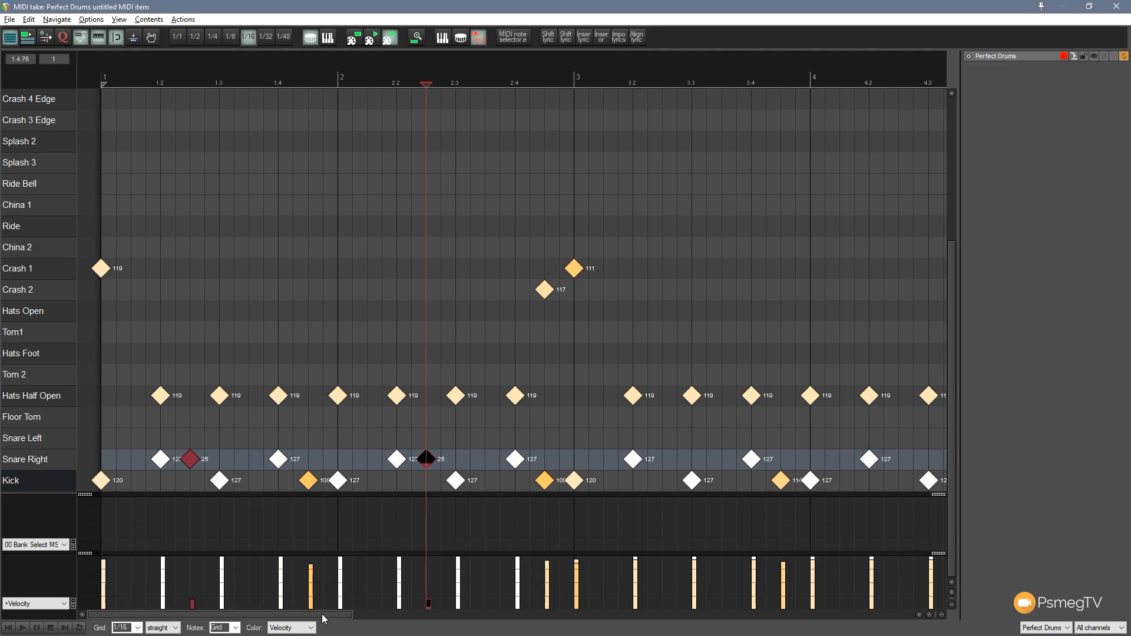
pyautogui.hscroll(2, 329, 614)
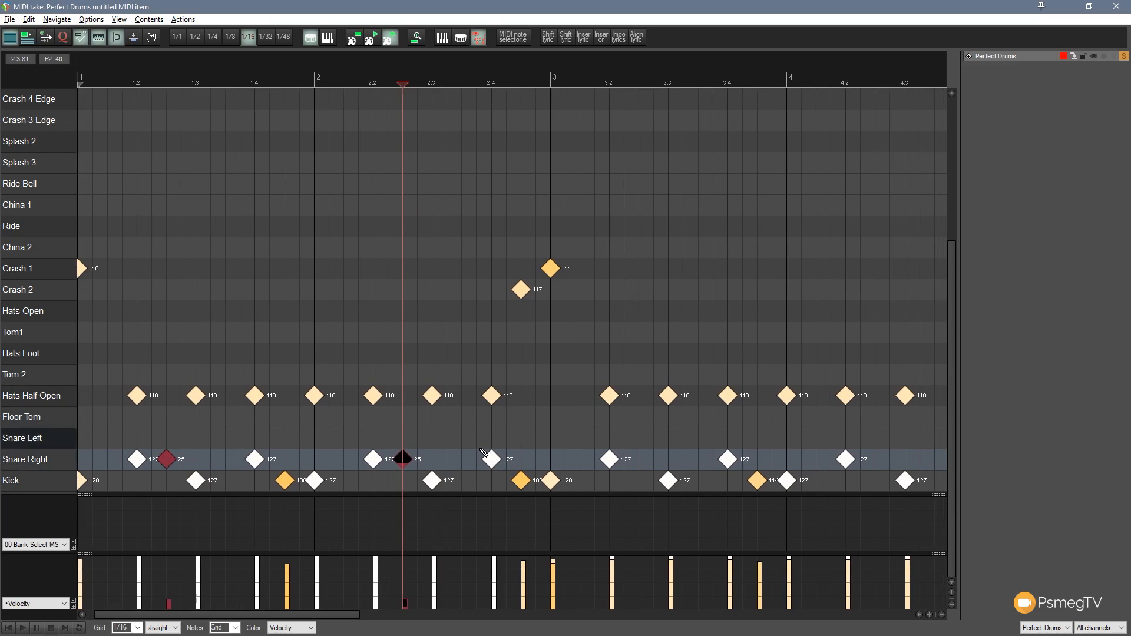
pyautogui.click(639, 459)
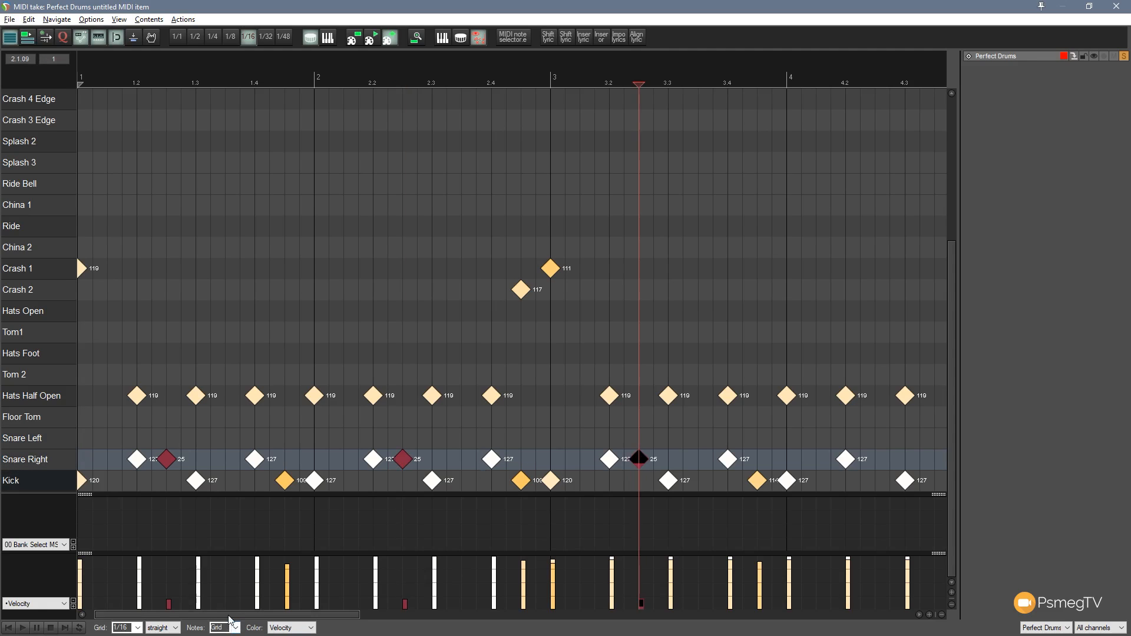
pyautogui.moveTo(231, 615); pyautogui.dragTo(169, 617)
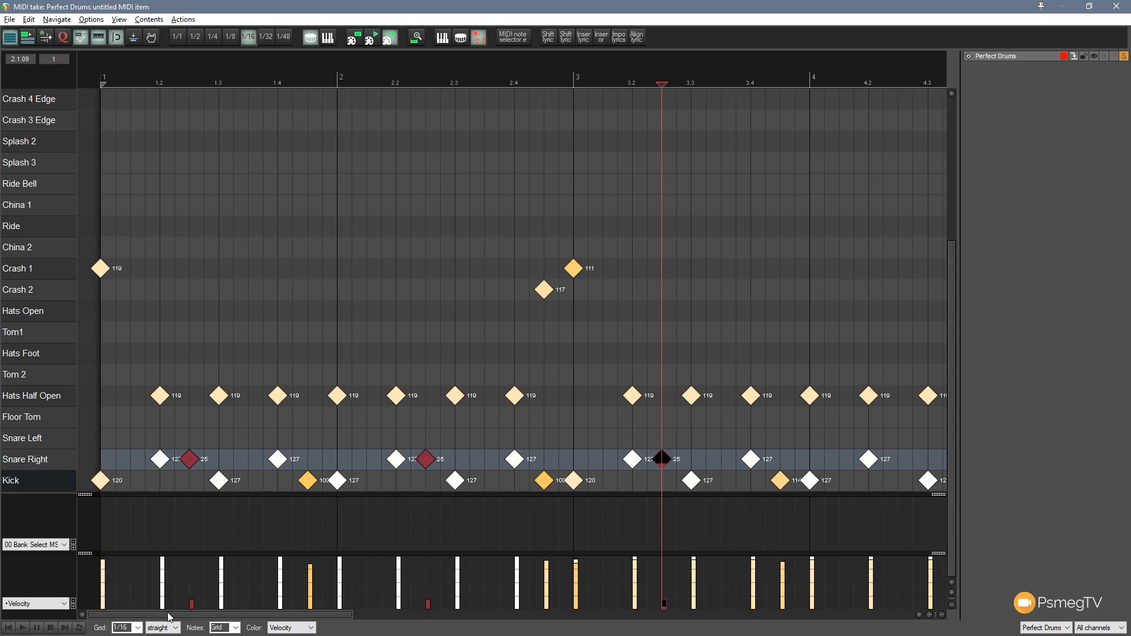
# - Play the pattern from the start to audition the ghost notes in bars 1 to 3
pyautogui.press('space')
pyautogui.press('space')
pyautogui.click(9, 628)
pyautogui.press('space')
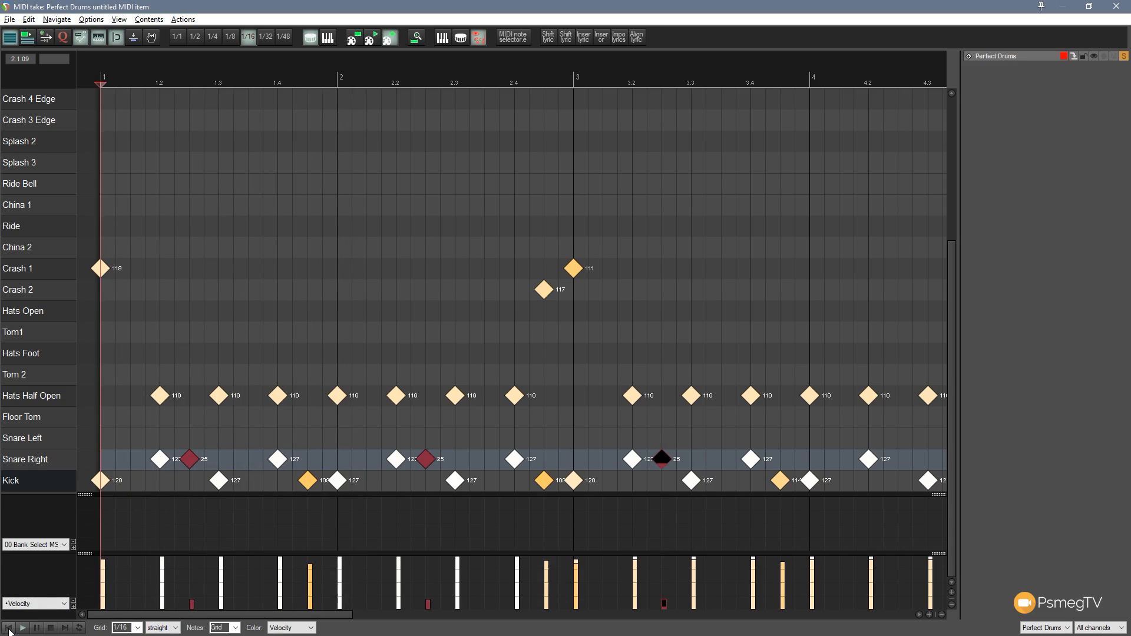
pyautogui.press('space')
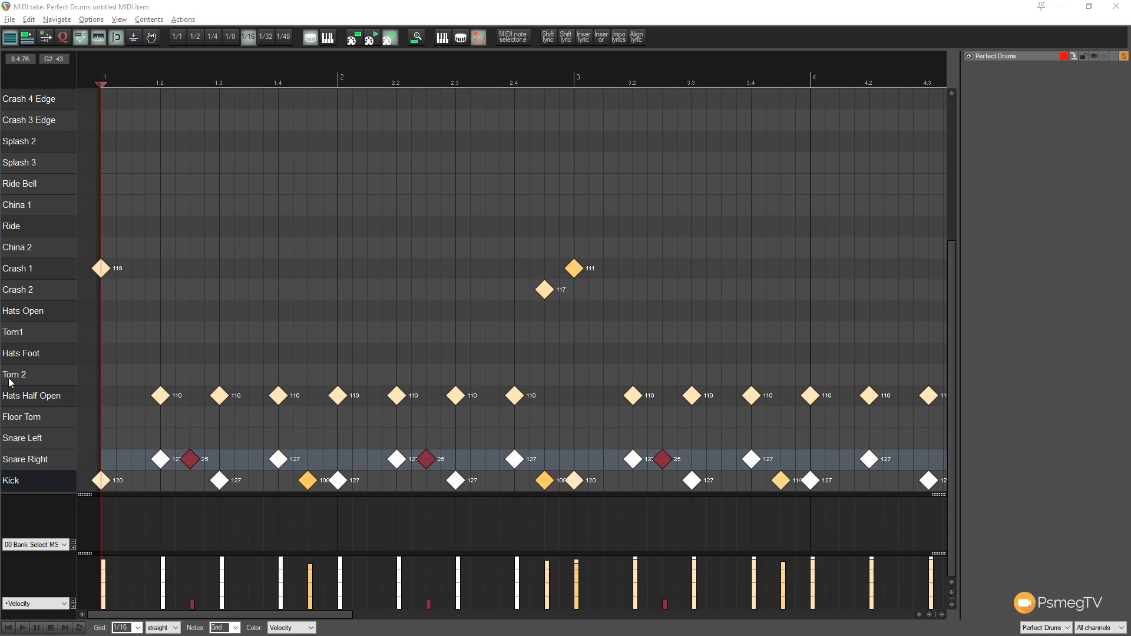
# - Add a Snare Right ghost note at velocity 16 a sixteenth after beat 1.2, and play the pattern from the start
pyautogui.click(177, 466)
pyautogui.click(177, 465)
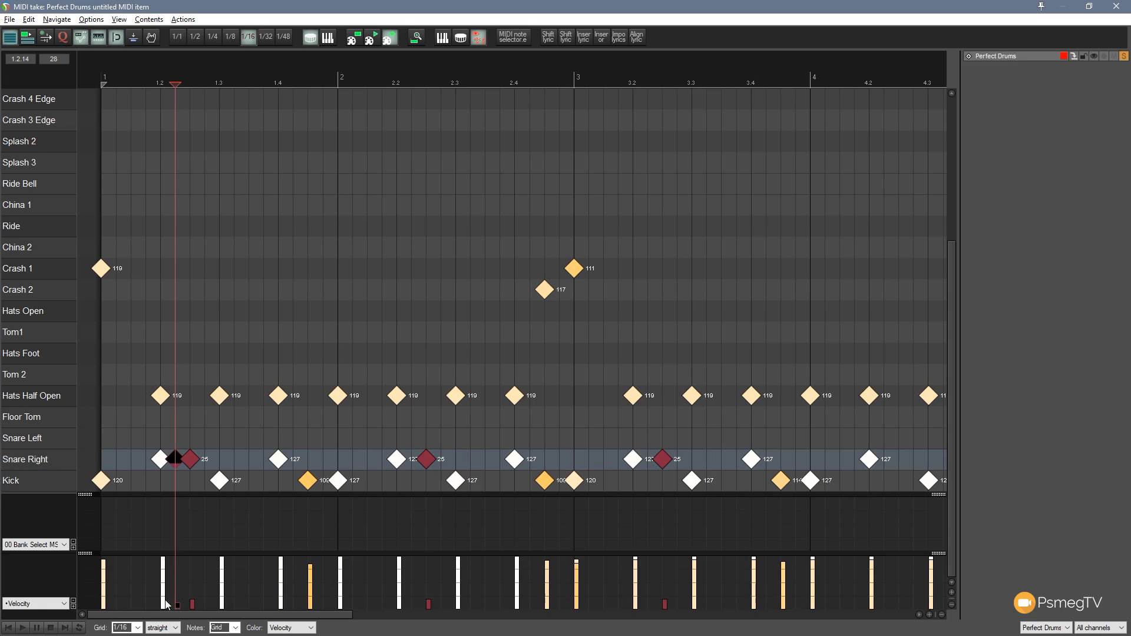
pyautogui.click(7, 627)
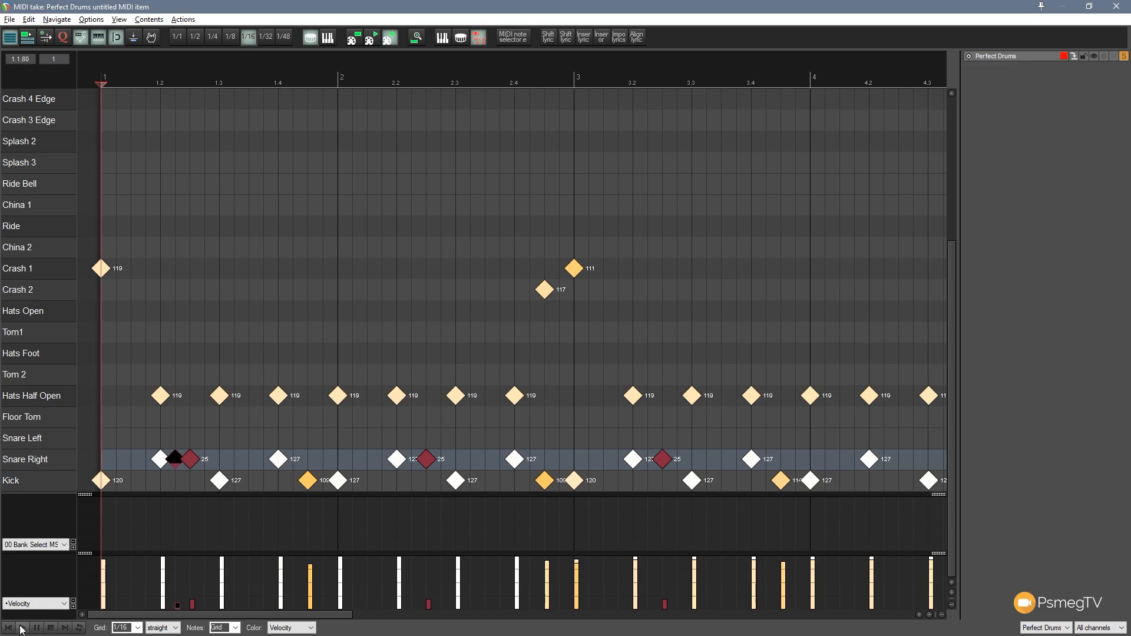
pyautogui.click(22, 628)
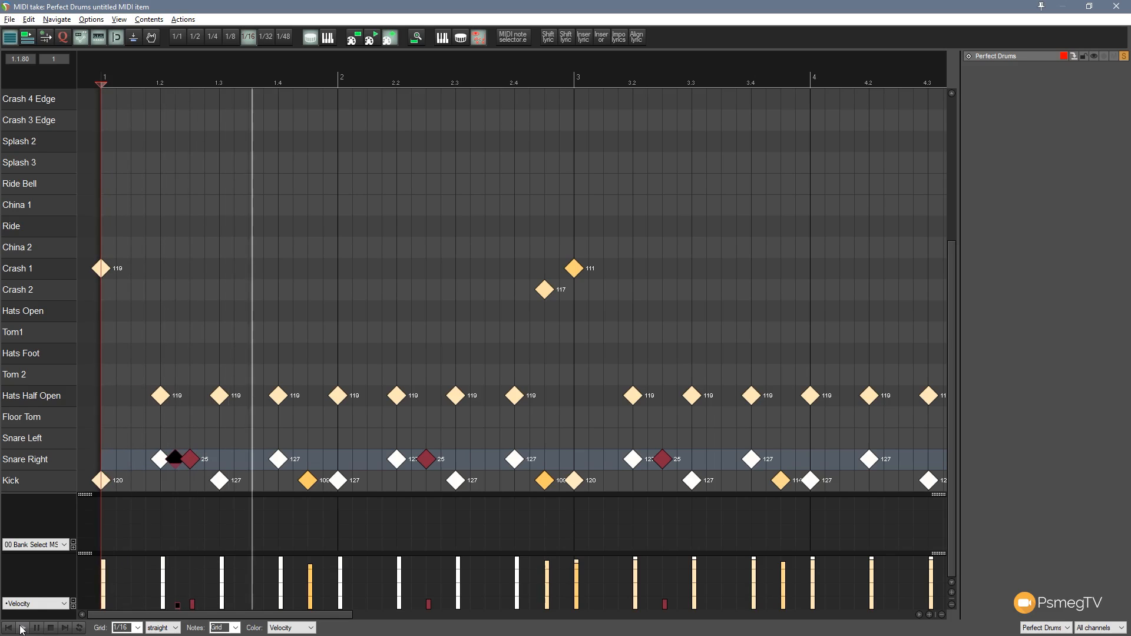
pyautogui.click(51, 628)
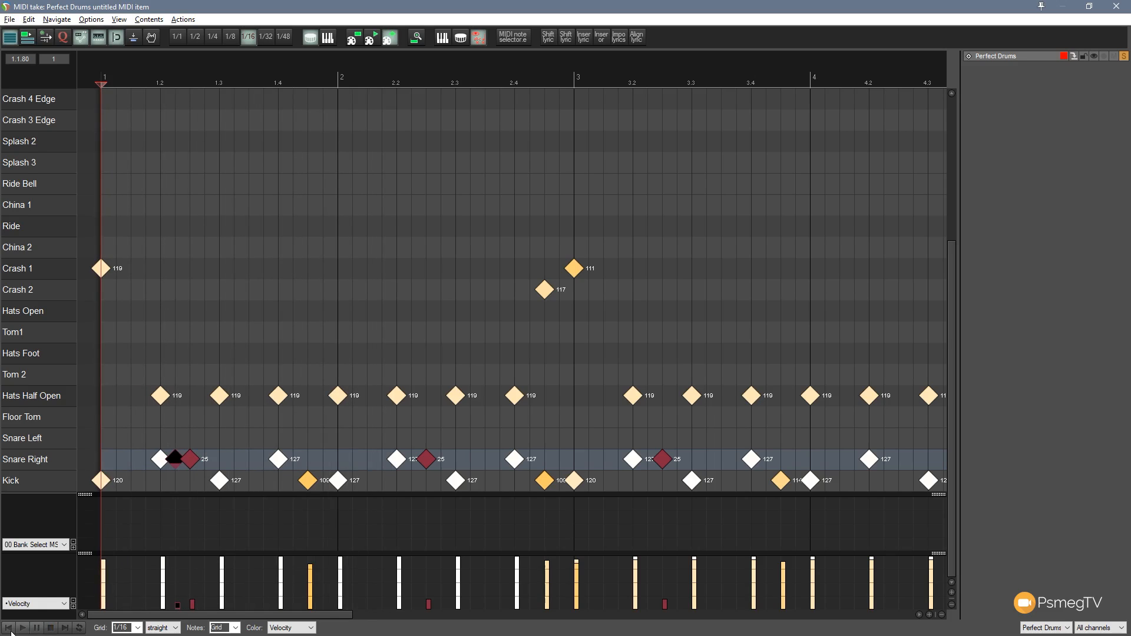
pyautogui.click(21, 628)
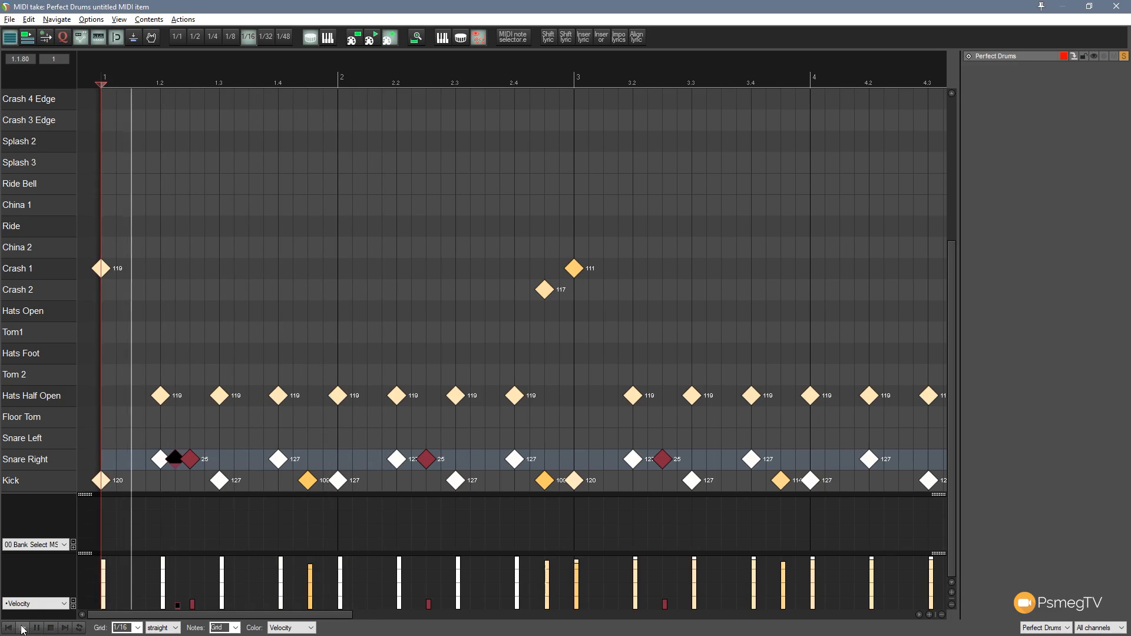
pyautogui.click(50, 628)
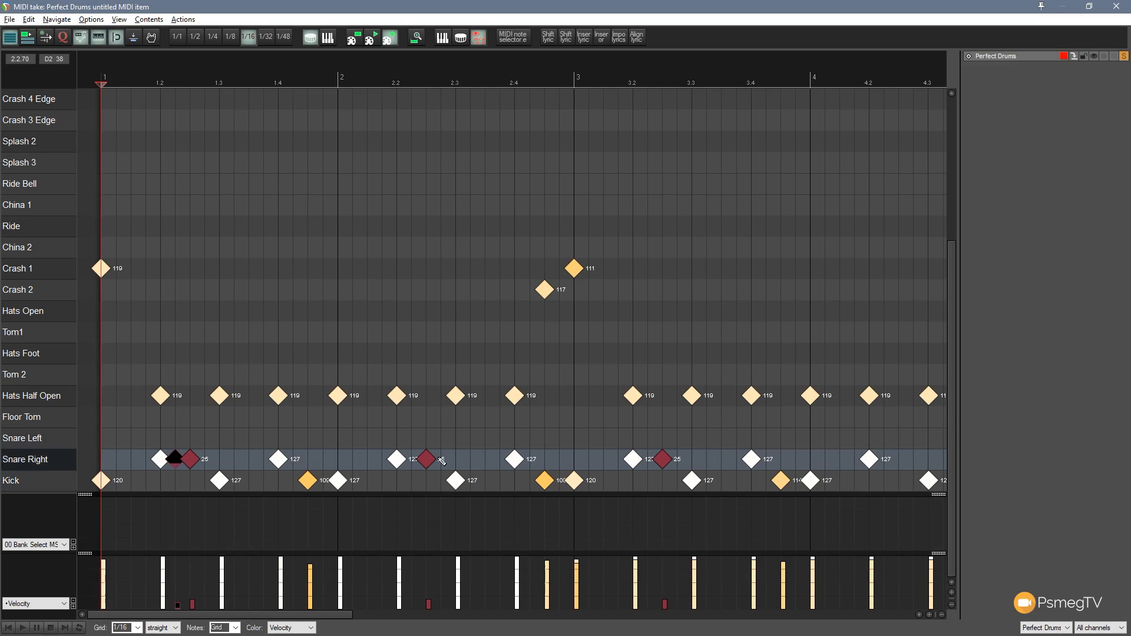
# - Add a soft Snare Right ghost note a sixteenth after beat 3.2, and play the pattern from the start
pyautogui.click(649, 464)
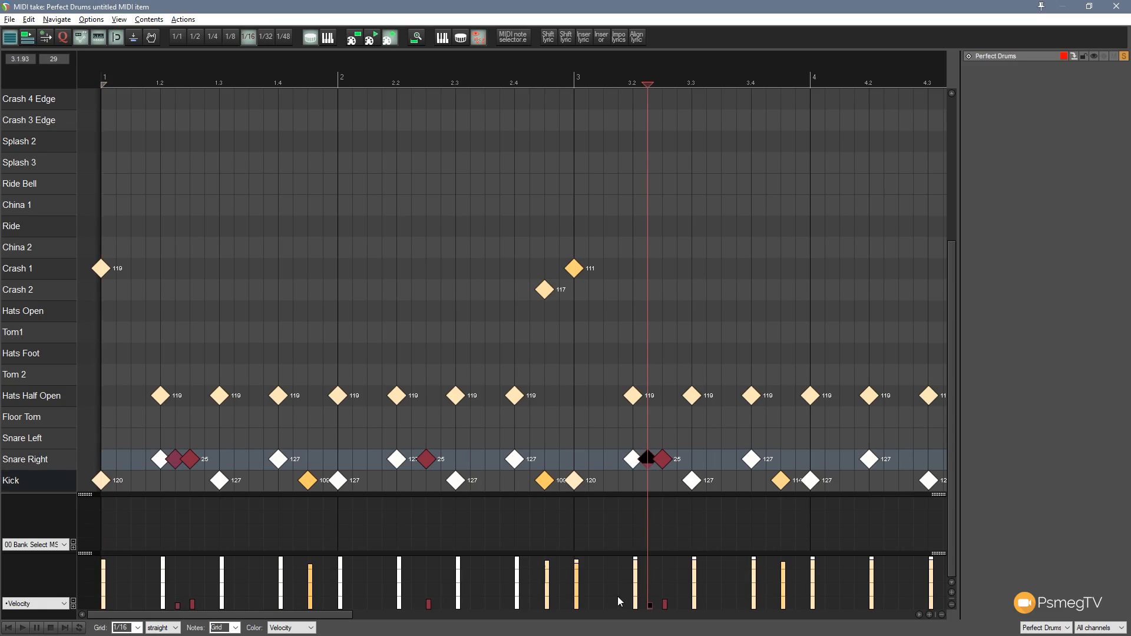
pyautogui.click(8, 628)
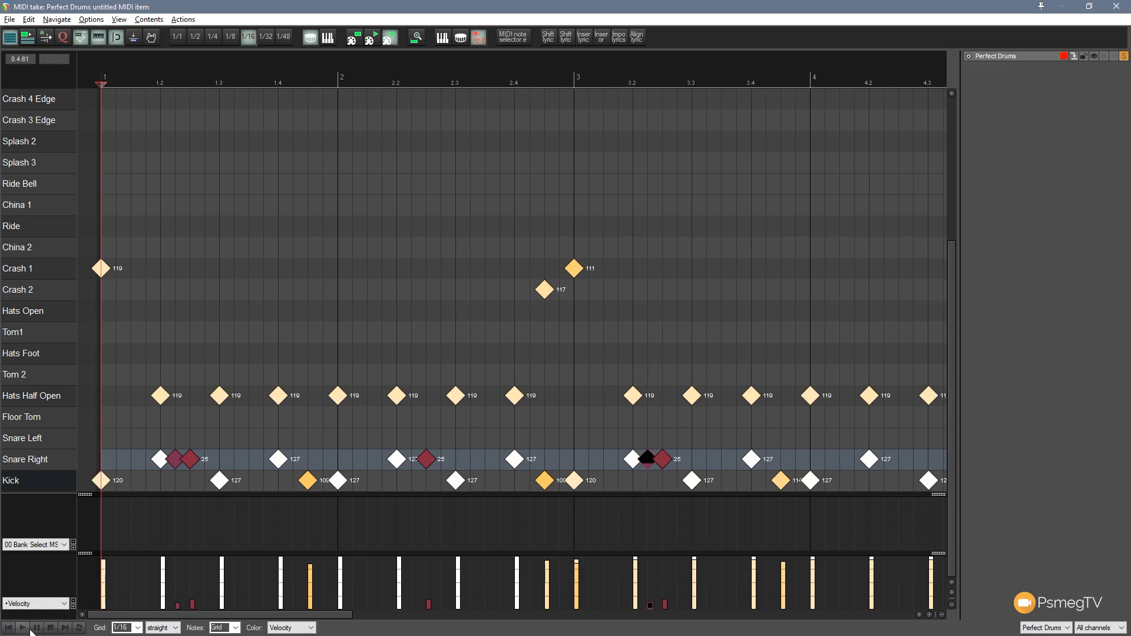
pyautogui.click(27, 630)
pyautogui.click(50, 629)
# - Set the grid to 1/32 and add a Snare Right ghost note between the two following beat 1.2
pyautogui.scroll(1, 157, 498)
pyautogui.scroll(1, 158, 498)
pyautogui.scroll(1, 196, 502)
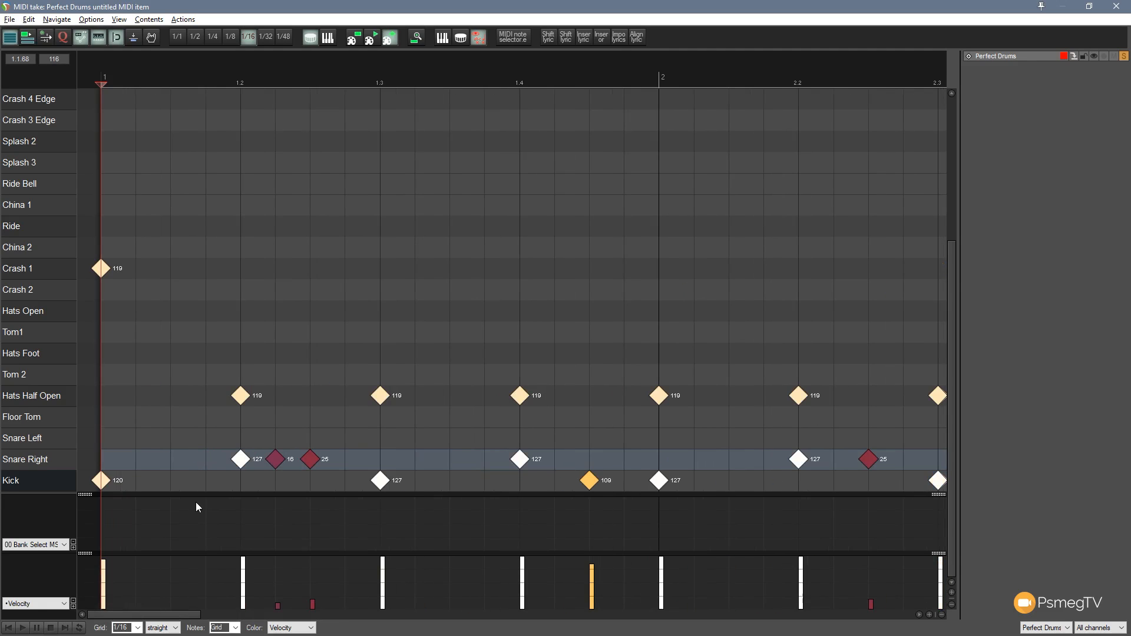
pyautogui.click(127, 627)
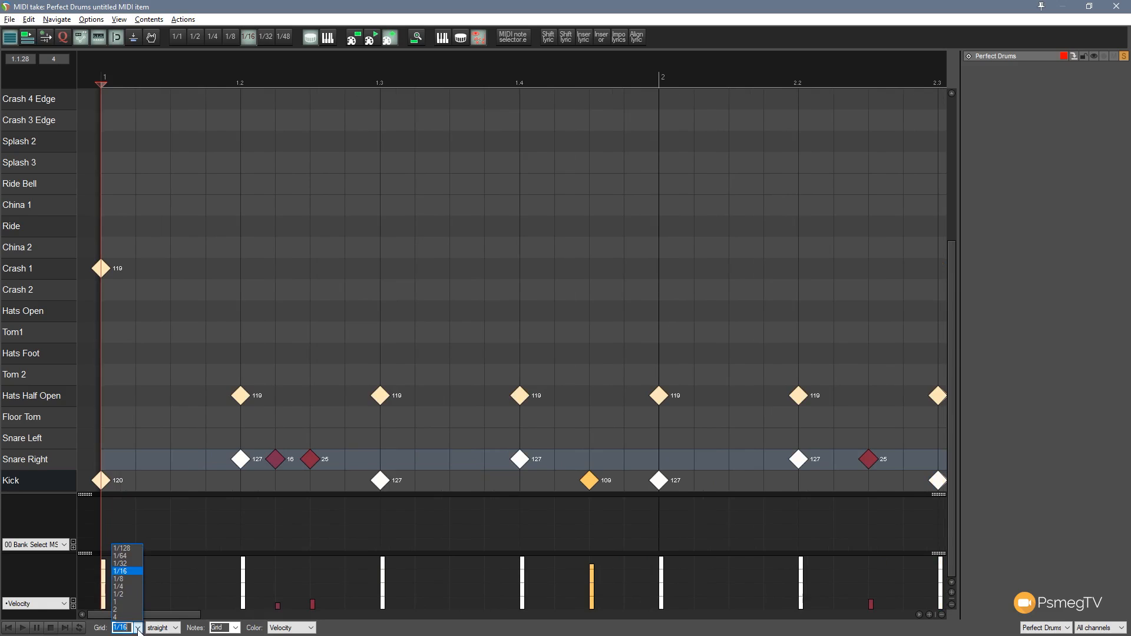
pyautogui.click(125, 563)
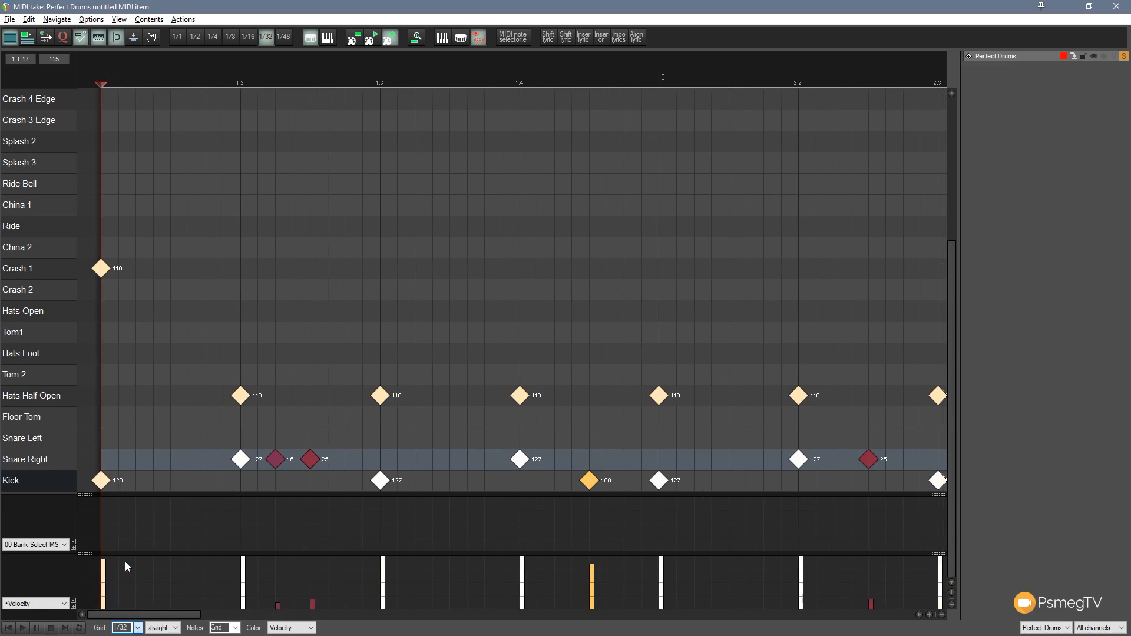
pyautogui.click(294, 461)
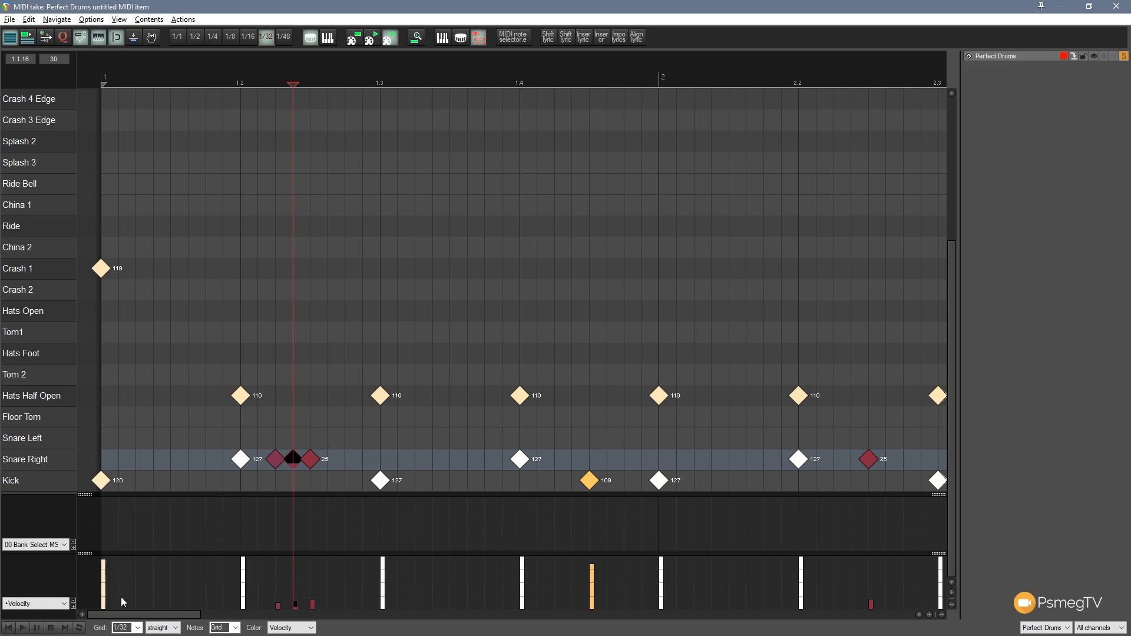
# - Play bar 1 from the start to audition its three-note snare ghost run
pyautogui.click(8, 629)
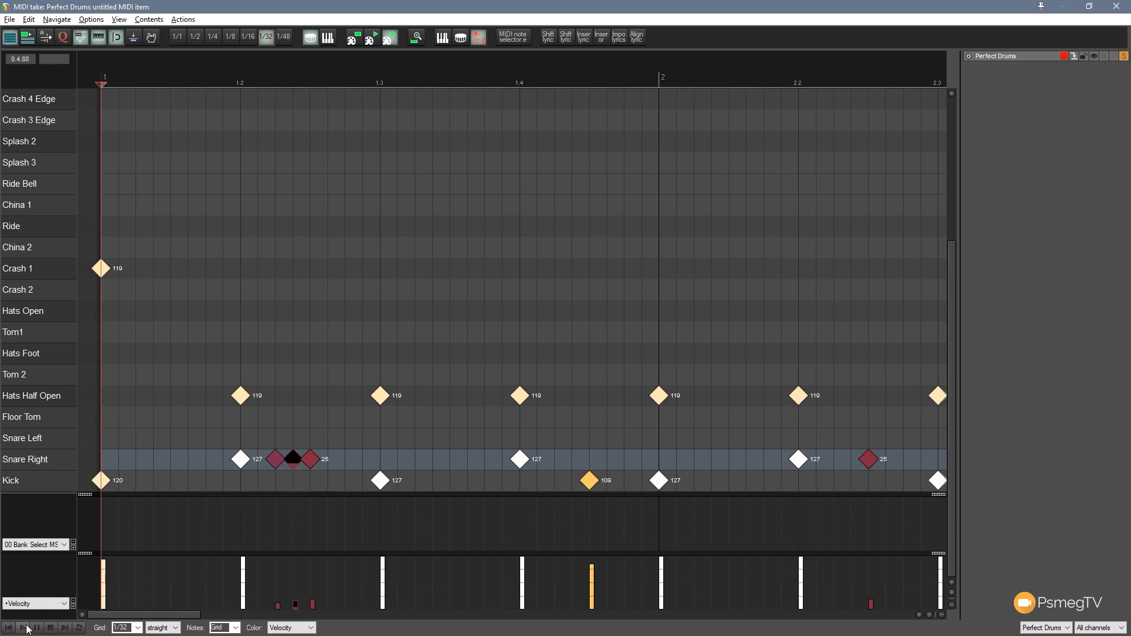
pyautogui.click(26, 628)
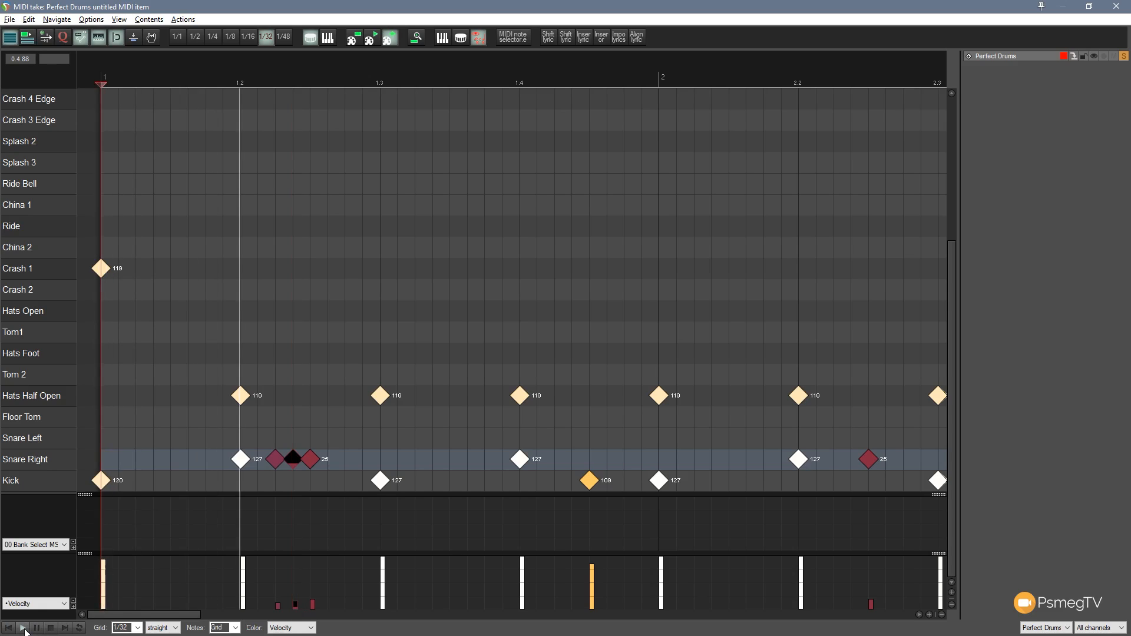
pyautogui.click(50, 628)
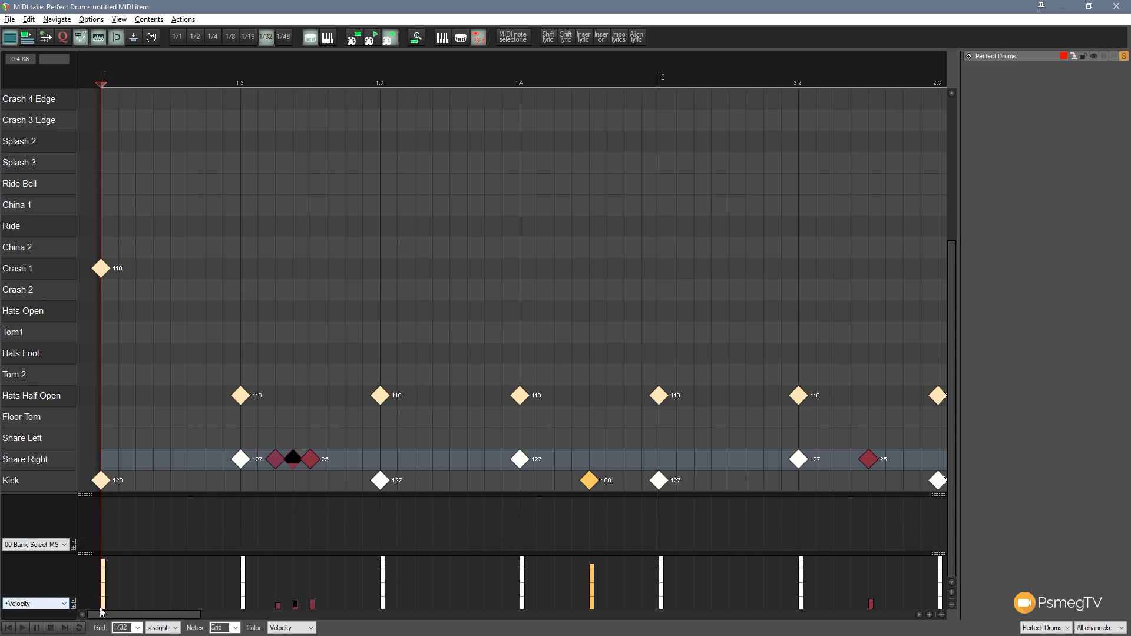
# - Add a Snare Right ghost note on the 1/32 grid between the two ghost notes following beat 3.2
pyautogui.scroll(-1, 426, 526)
pyautogui.scroll(-1, 426, 528)
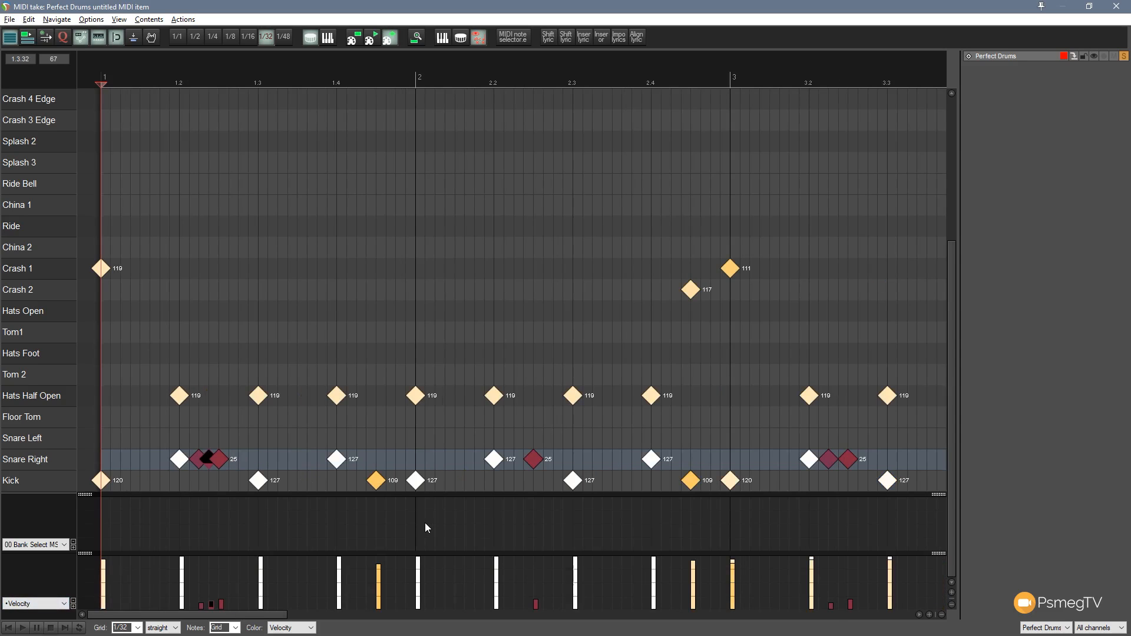
pyautogui.doubleClick(839, 472)
pyautogui.moveTo(839, 473); pyautogui.dragTo(839, 465)
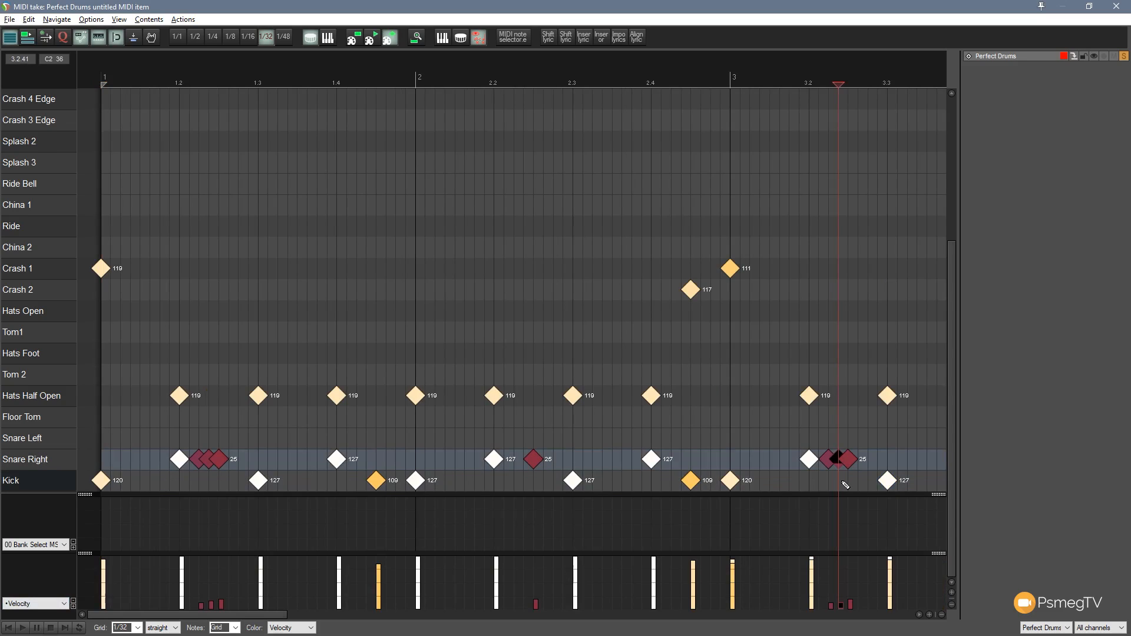
# - Play the pattern from the start through bar 3 to audition both snare ghost runs
pyautogui.click(10, 629)
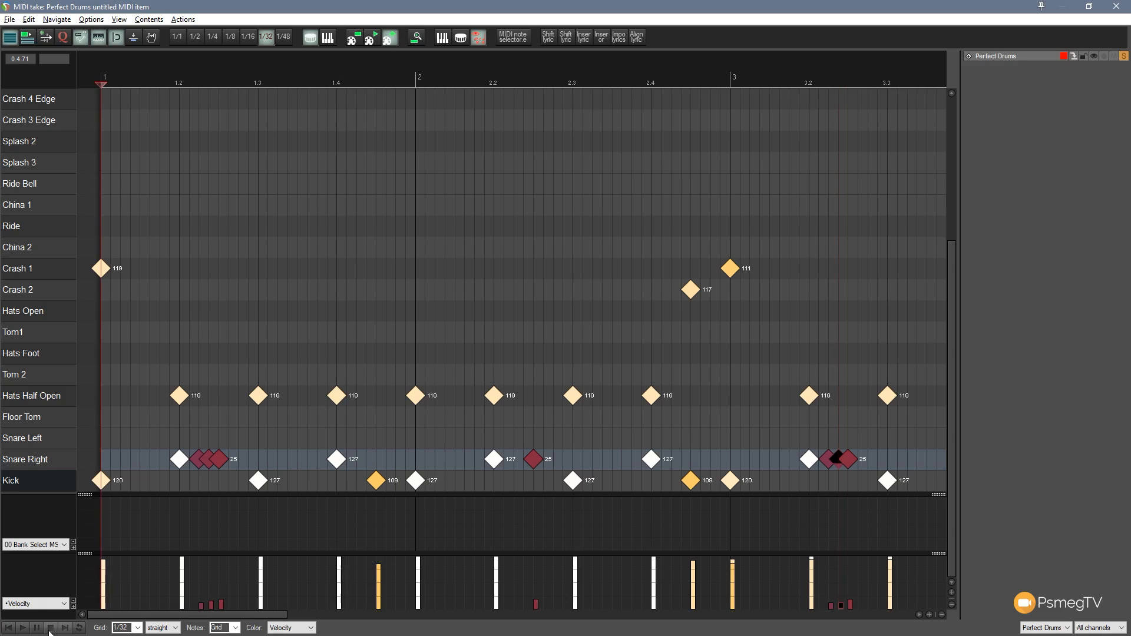
pyautogui.click(22, 628)
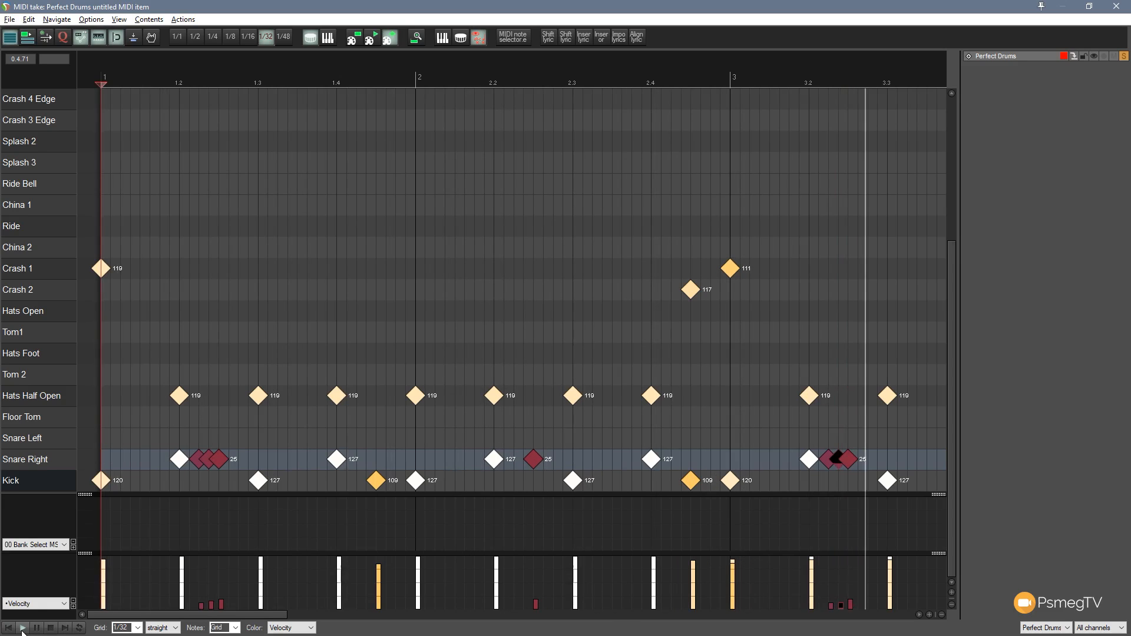
pyautogui.click(51, 628)
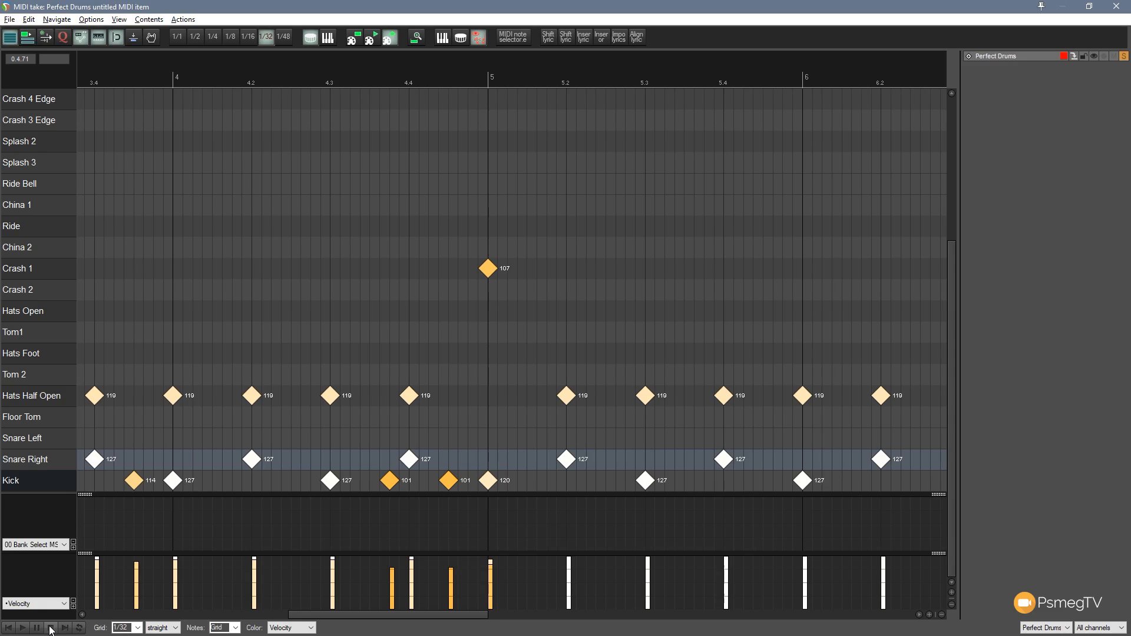
pyautogui.click(50, 630)
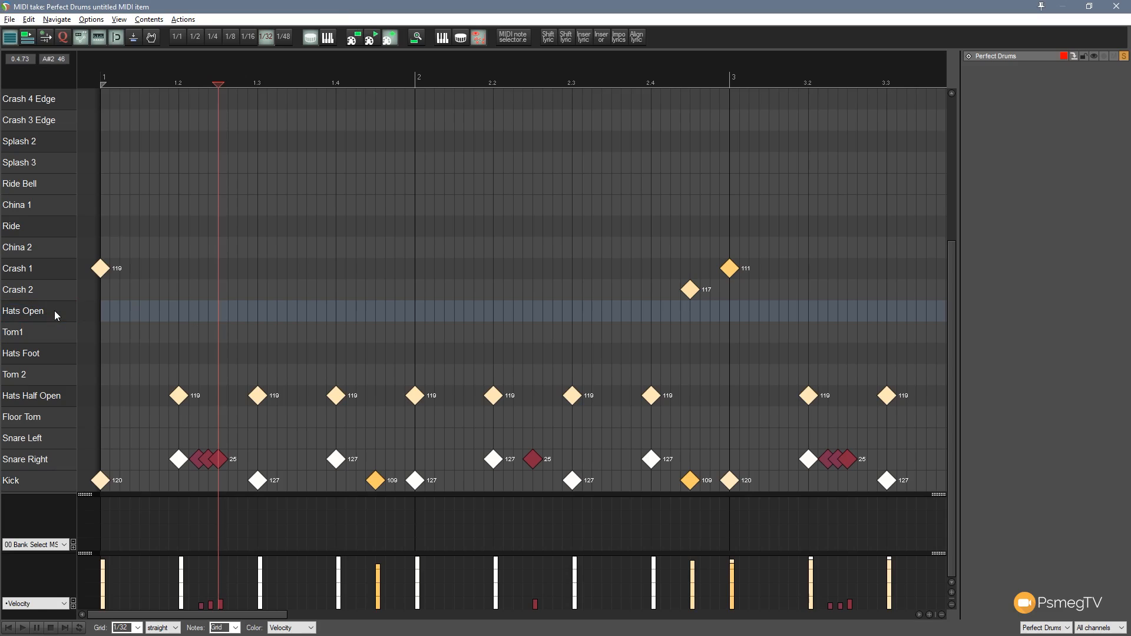
# - Set the grid to 1/16 and play bar 1 from the start to audition the half-open hats
pyautogui.click(49, 401)
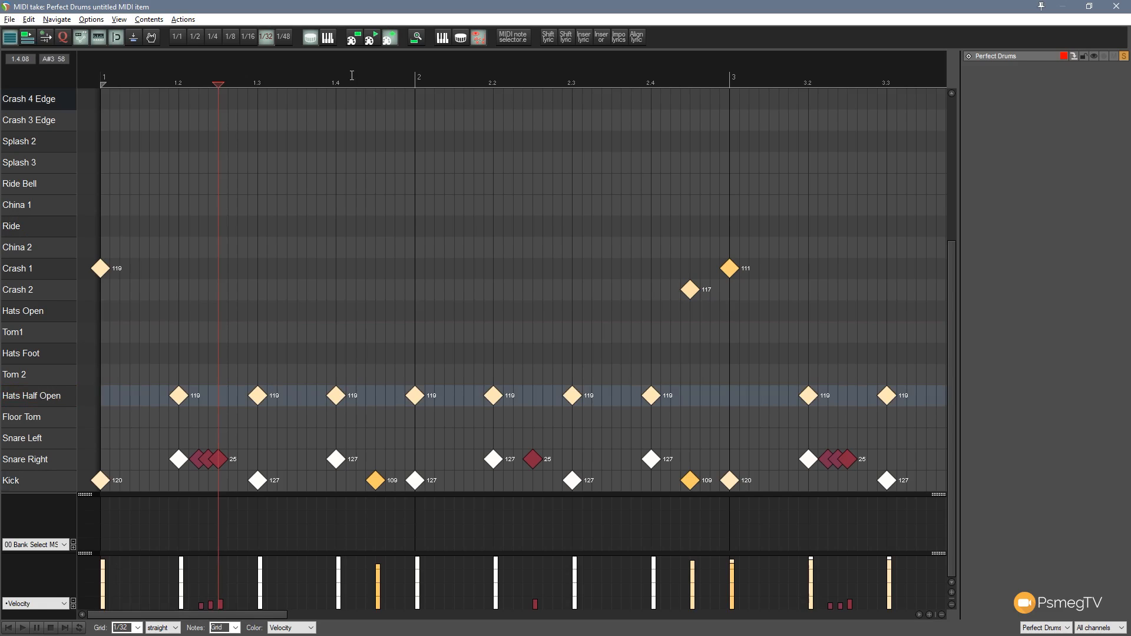
pyautogui.click(252, 40)
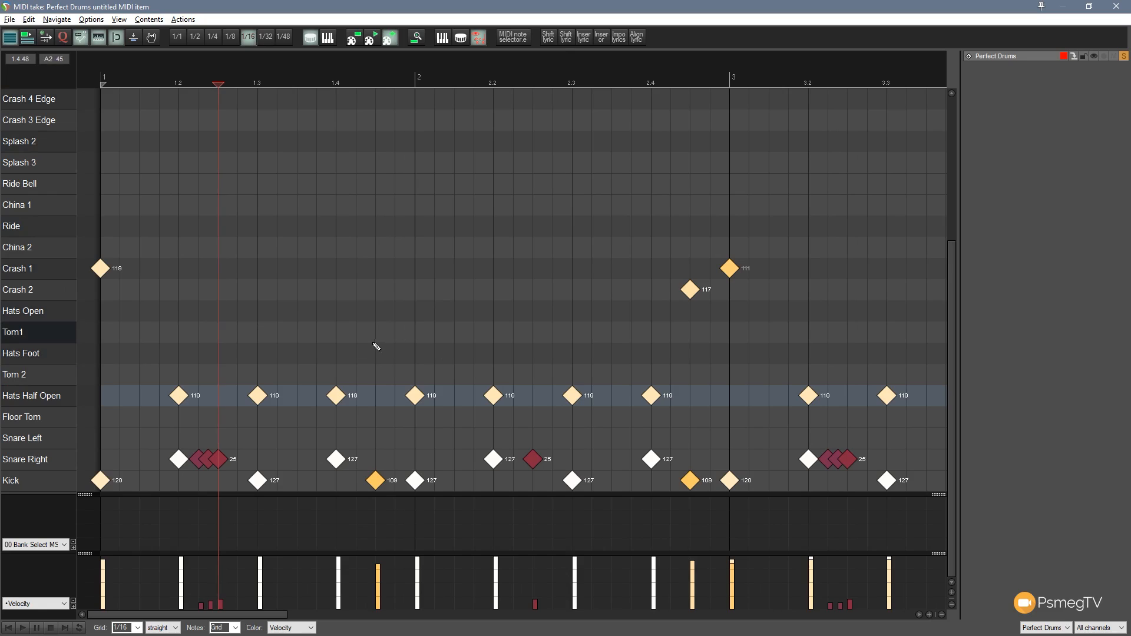
pyautogui.click(8, 628)
pyautogui.click(22, 628)
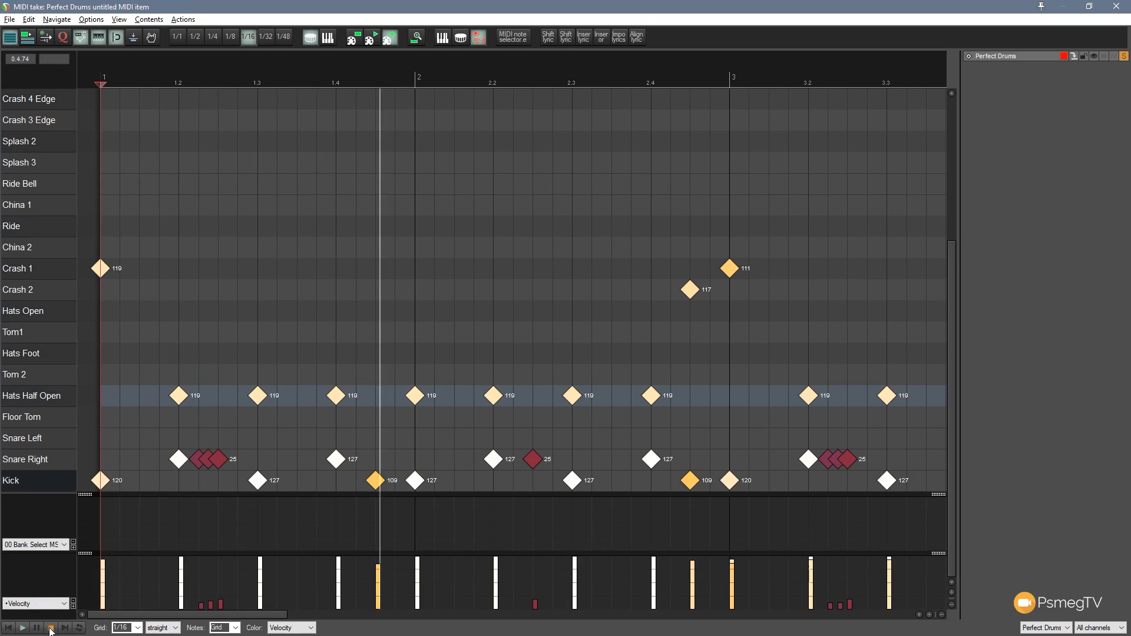
pyautogui.press('space')
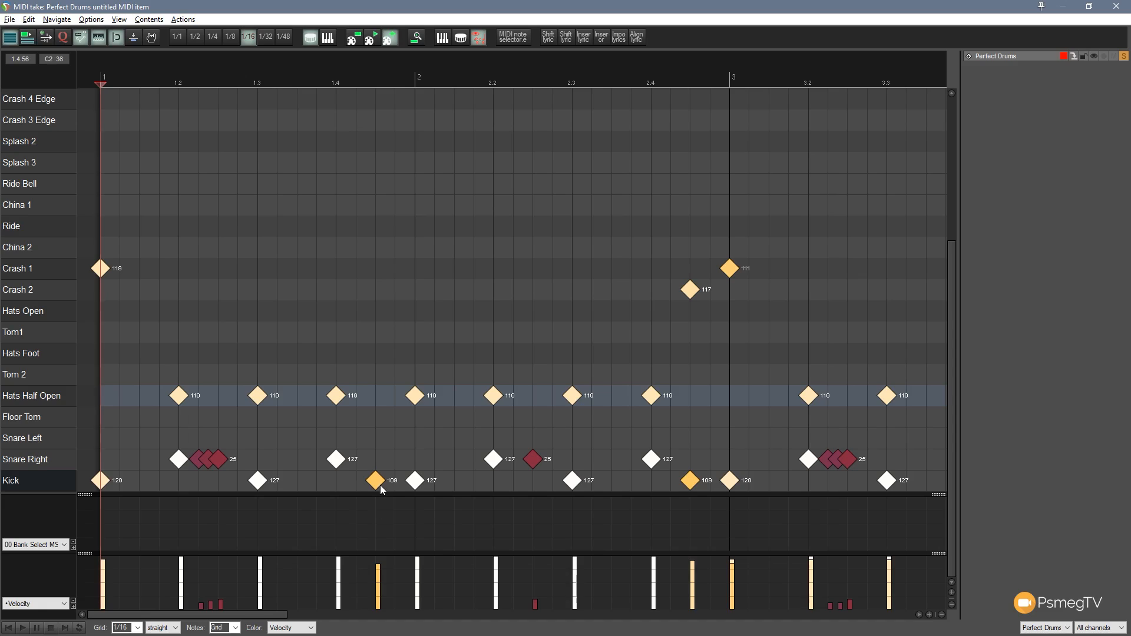
# - Add a Hats Open note above the last kick of bar 1 and play the pattern from the start to audition it
pyautogui.click(376, 311)
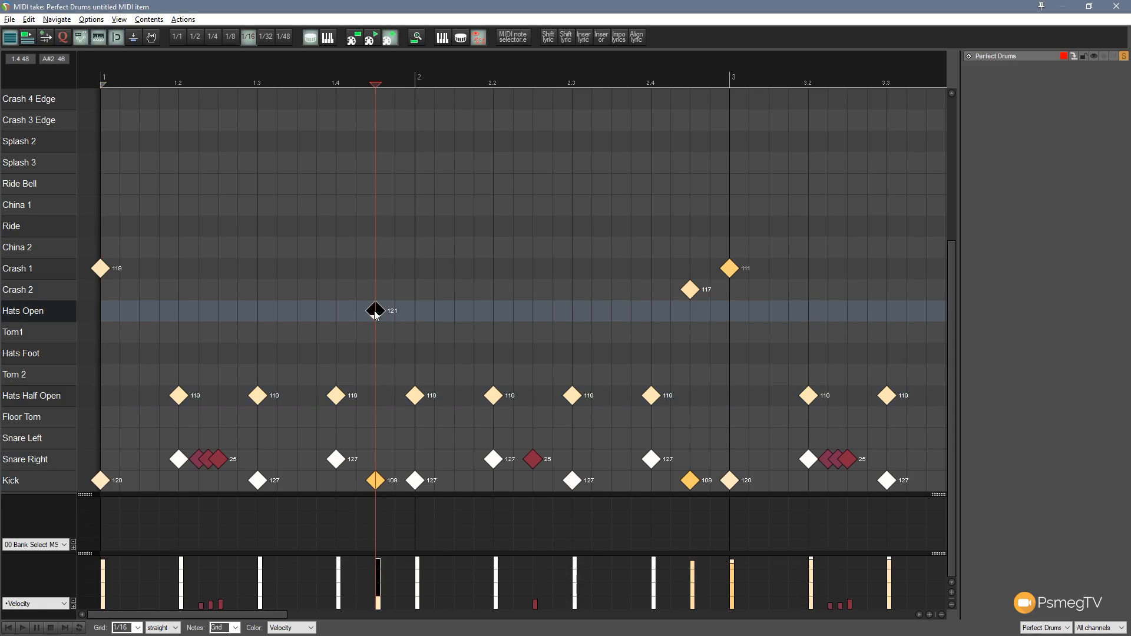
pyautogui.click(9, 628)
pyautogui.click(23, 629)
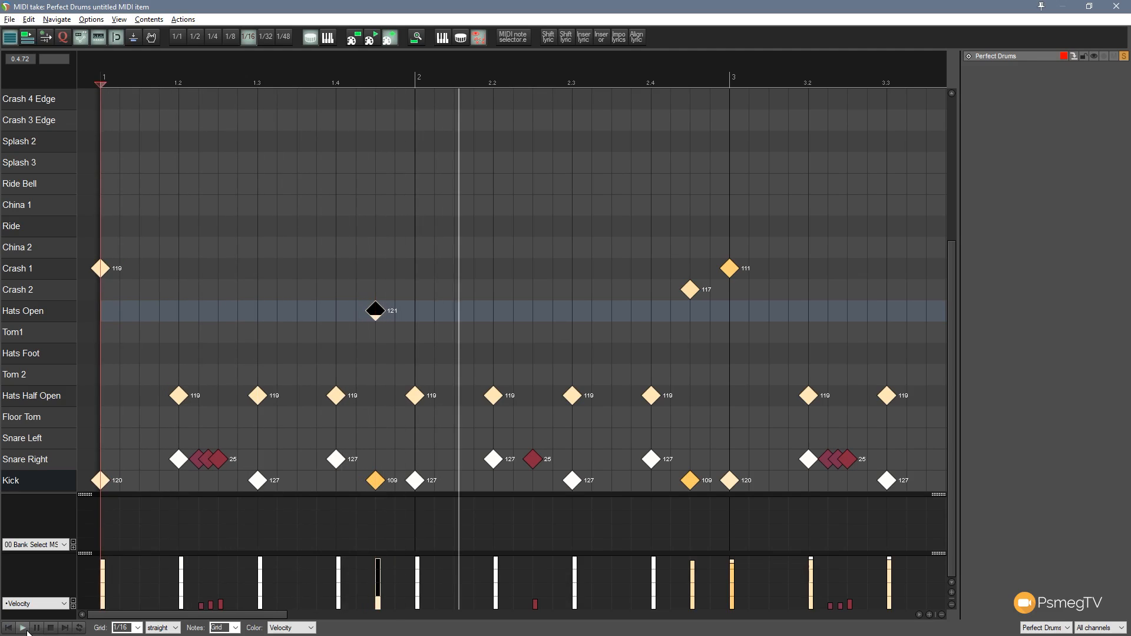
pyautogui.click(51, 628)
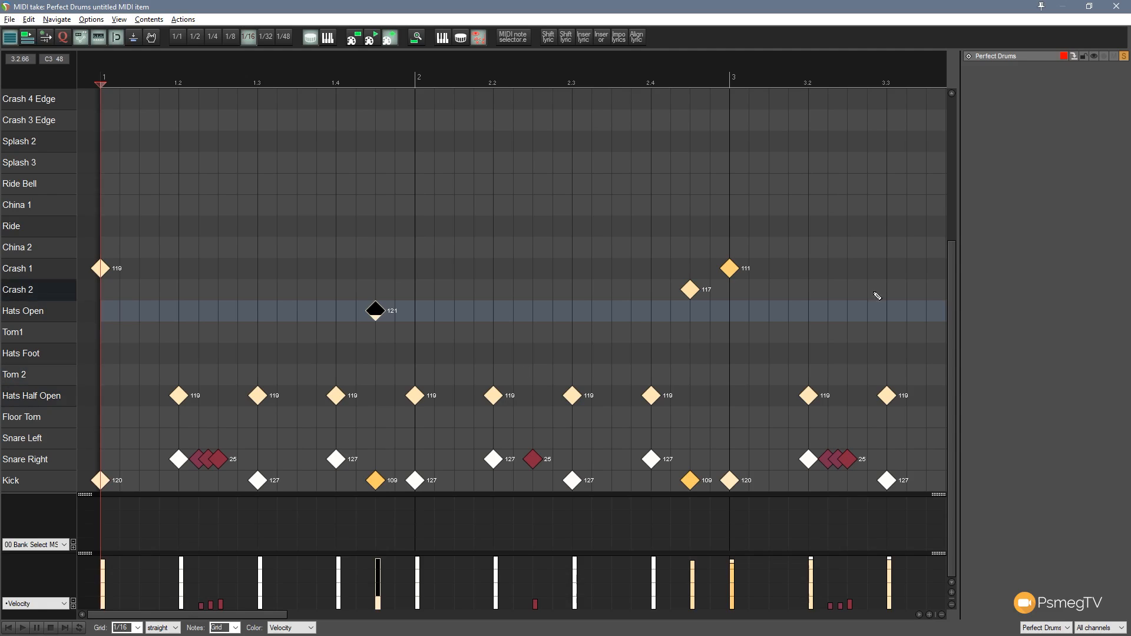
# - Add a Hats Closed Tip note one 1/16 step after beat 1.4 and audition that drum's sound
pyautogui.moveTo(953, 261); pyautogui.dragTo(370, 22)
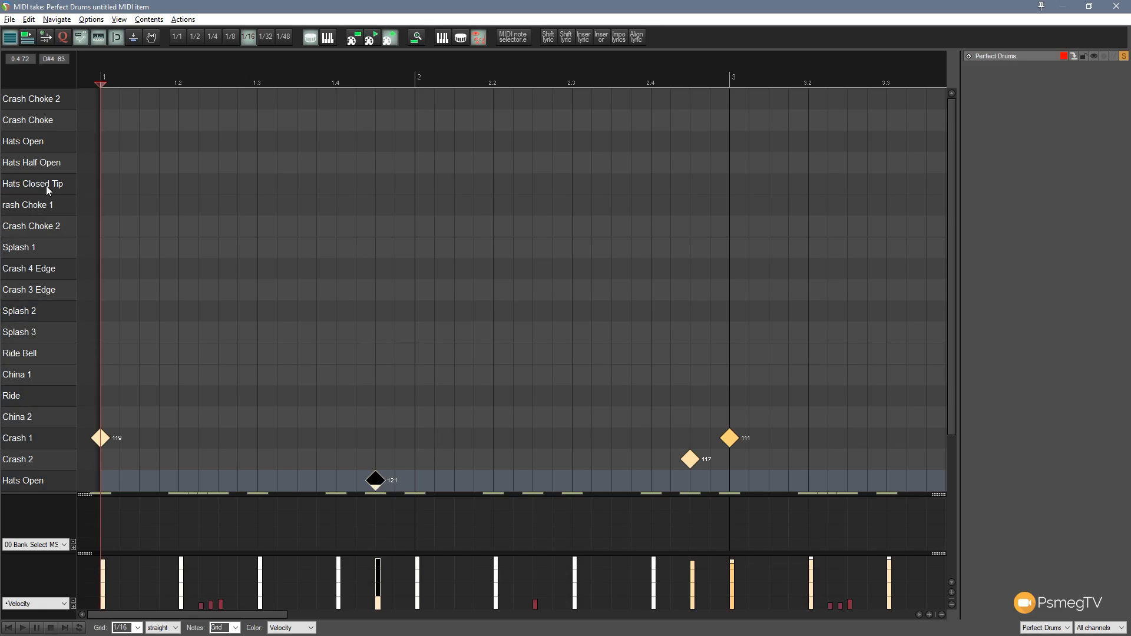
pyautogui.click(357, 206)
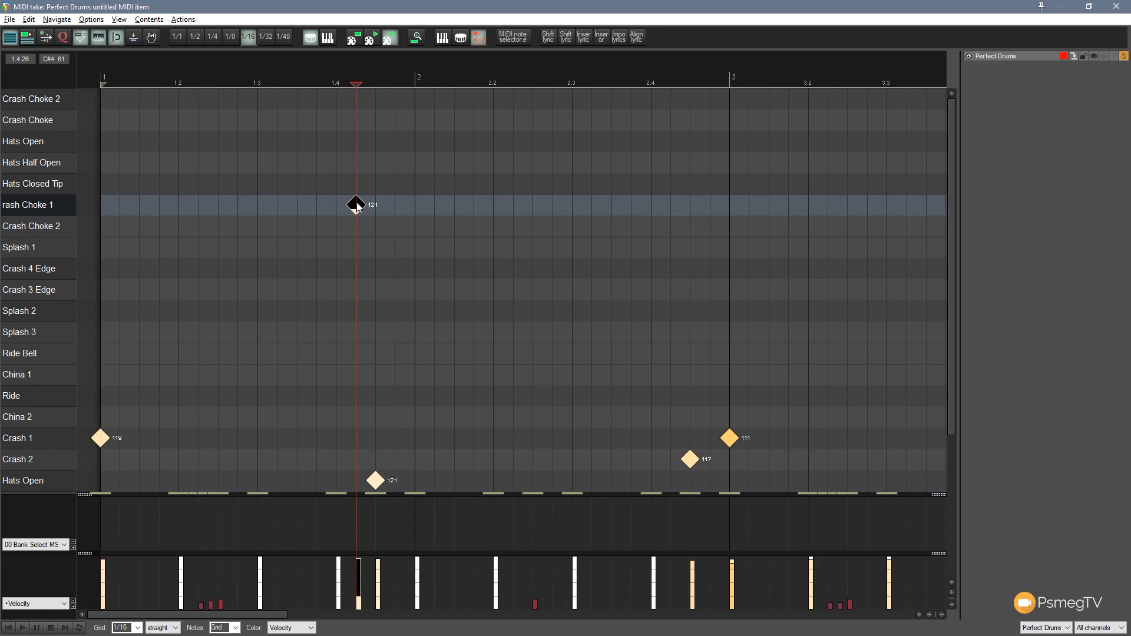
pyautogui.moveTo(357, 206); pyautogui.dragTo(358, 190)
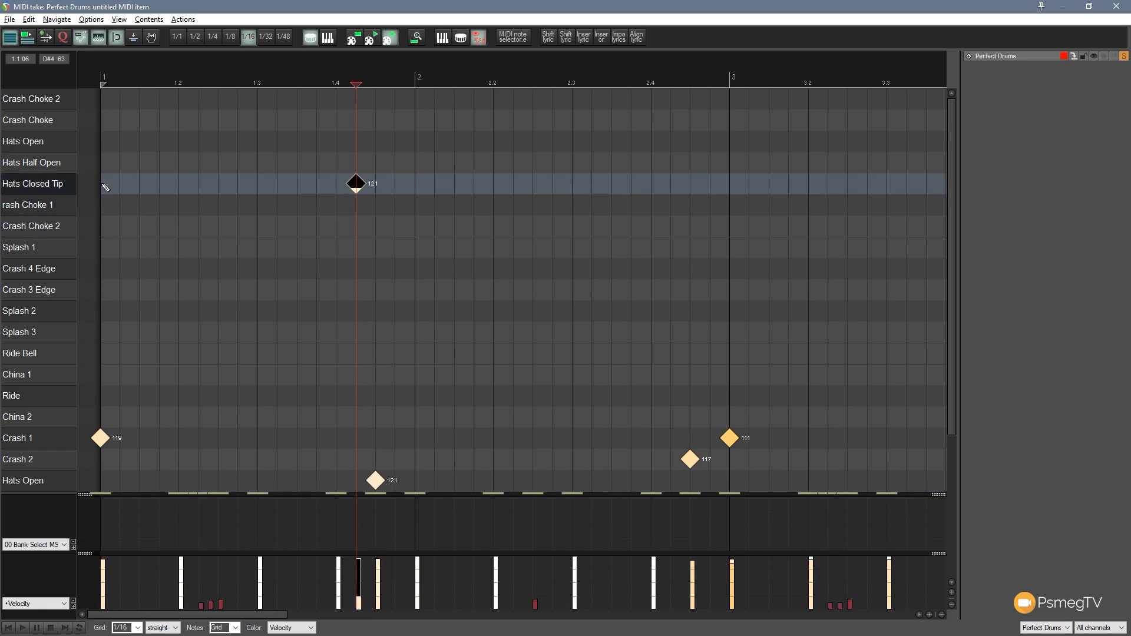
pyautogui.click(69, 187)
pyautogui.click(69, 187)
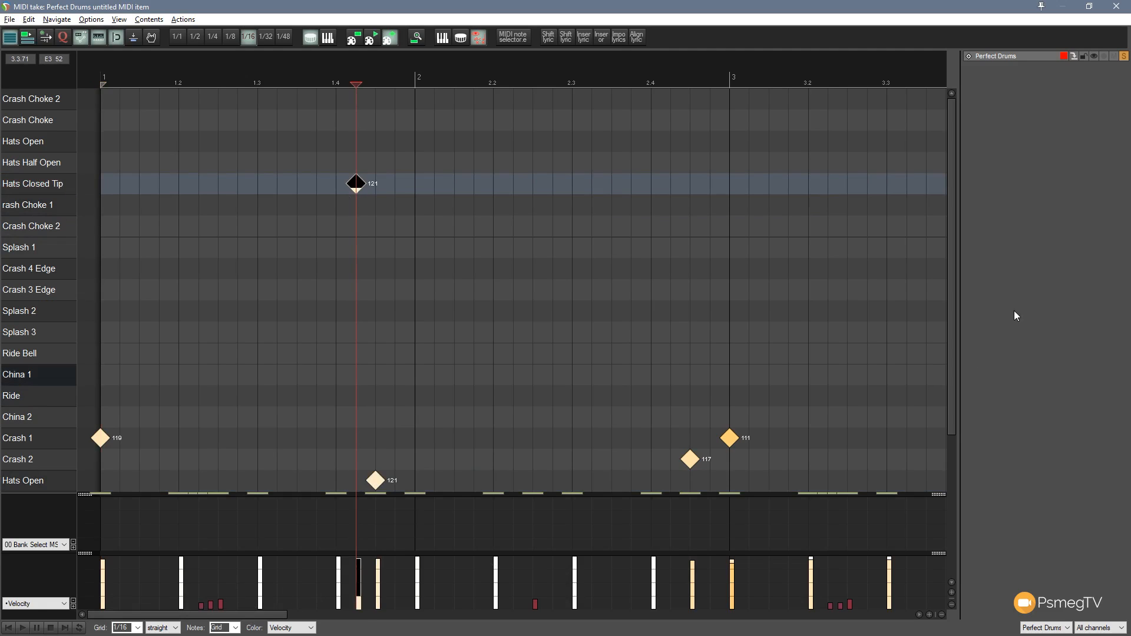
# - Play the passage from just before beat 1.4 and again from beat 1.3 to audition the closed-to-open hat change
pyautogui.moveTo(954, 300); pyautogui.dragTo(956, 383)
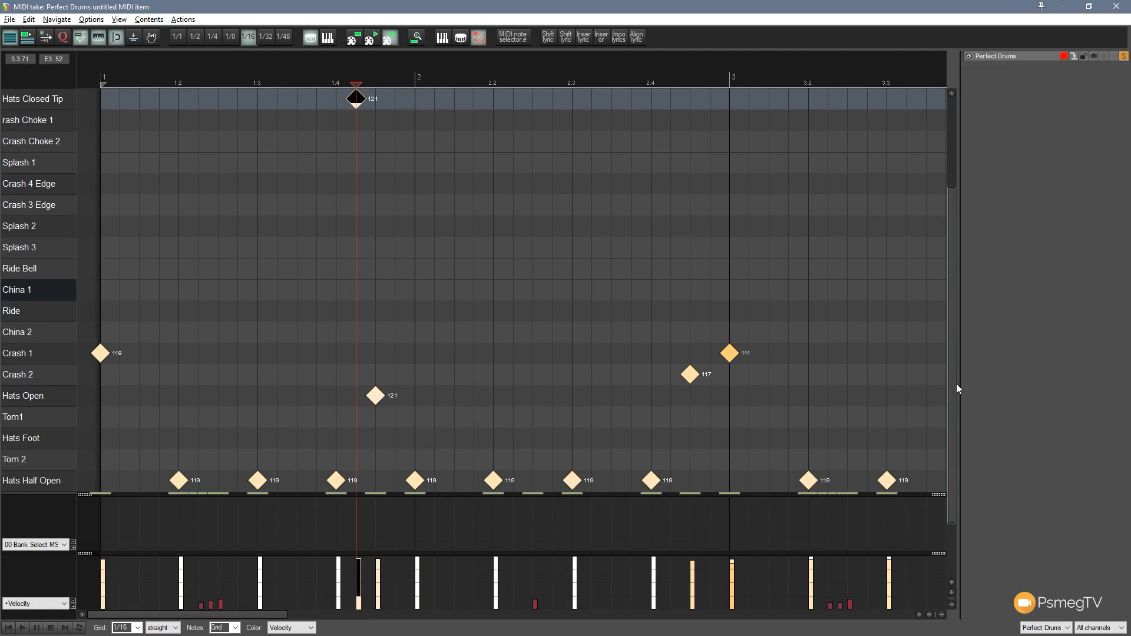
pyautogui.click(311, 416)
pyautogui.click(21, 629)
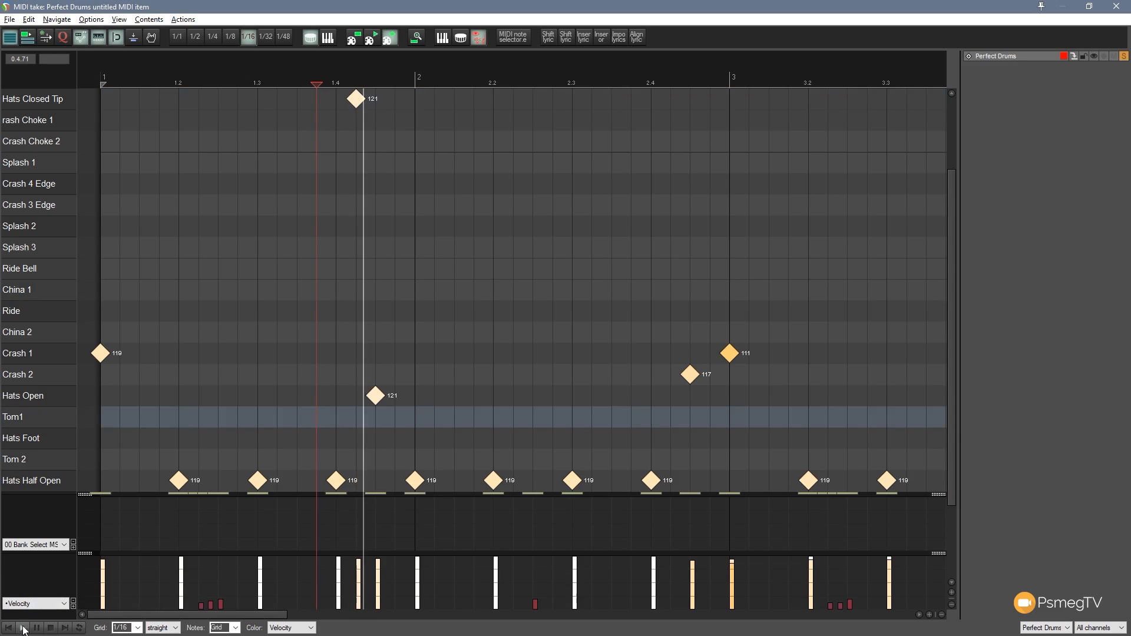
pyautogui.click(50, 629)
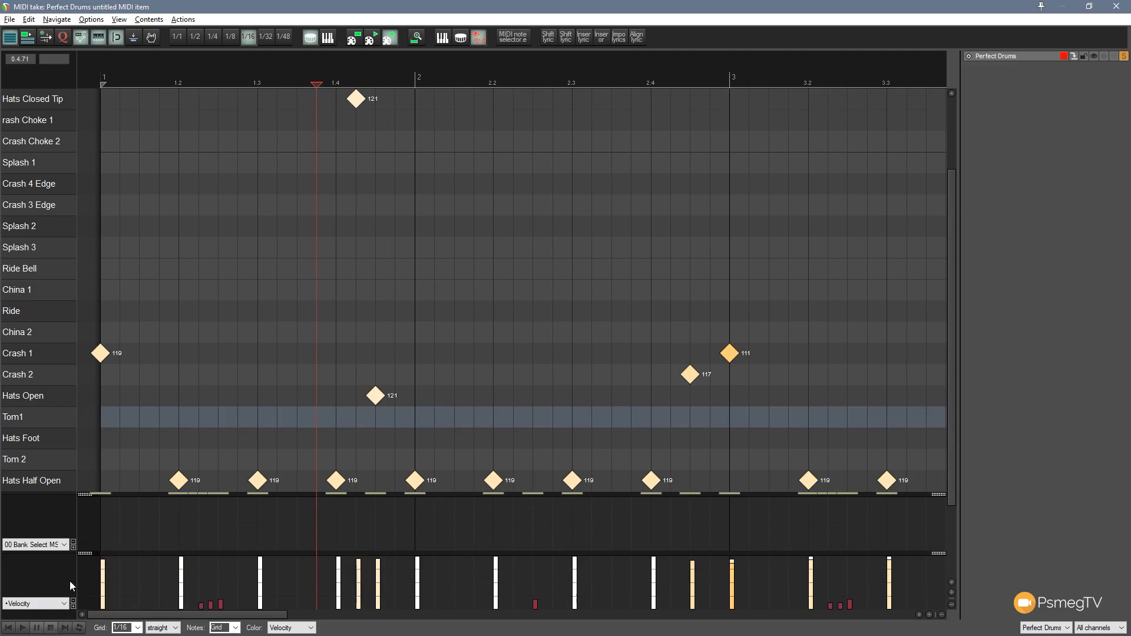
pyautogui.click(260, 375)
pyautogui.click(23, 629)
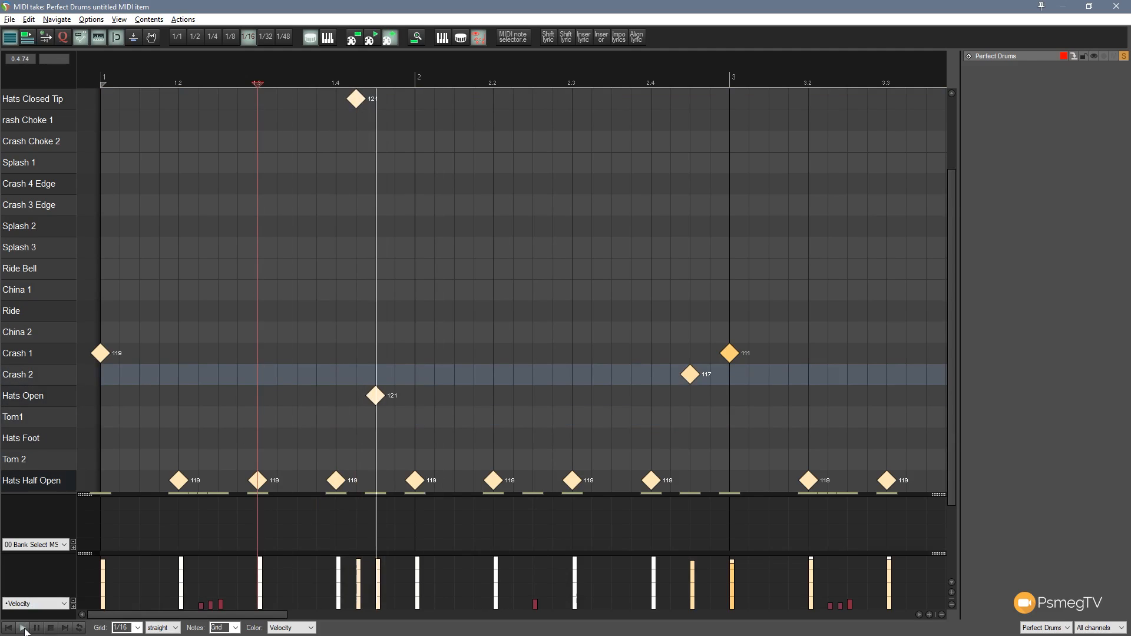
pyautogui.click(52, 629)
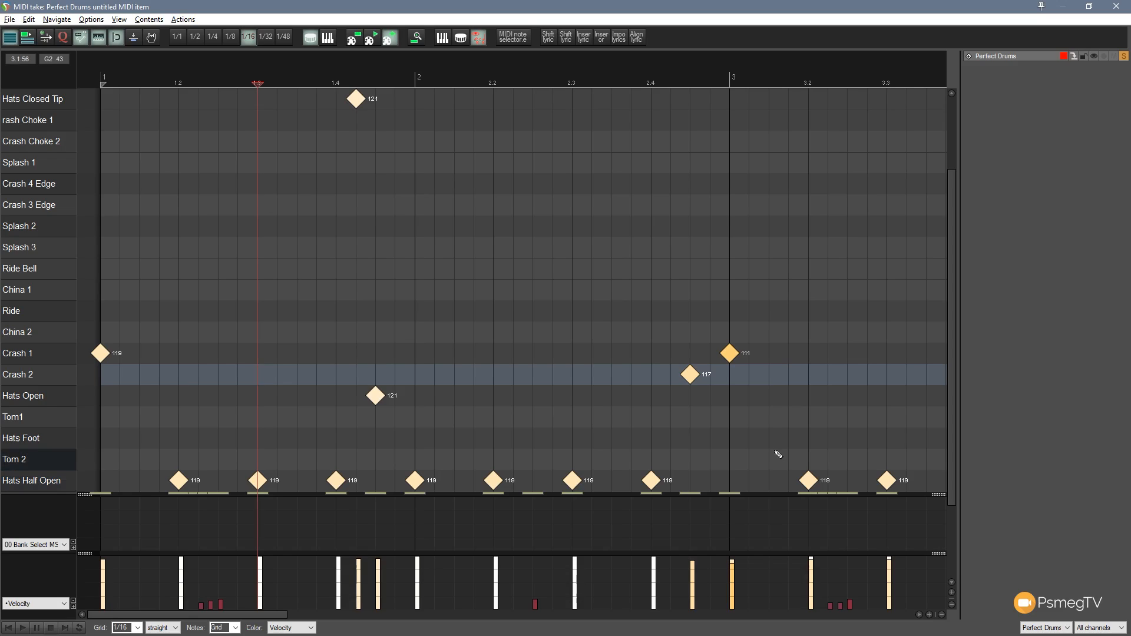
# - Open the Humanize Notes settings, set the velocity variation to 3%, and bring the notes between beats 1.2 and 1.3 into close view
pyautogui.moveTo(950, 215); pyautogui.dragTo(956, 295)
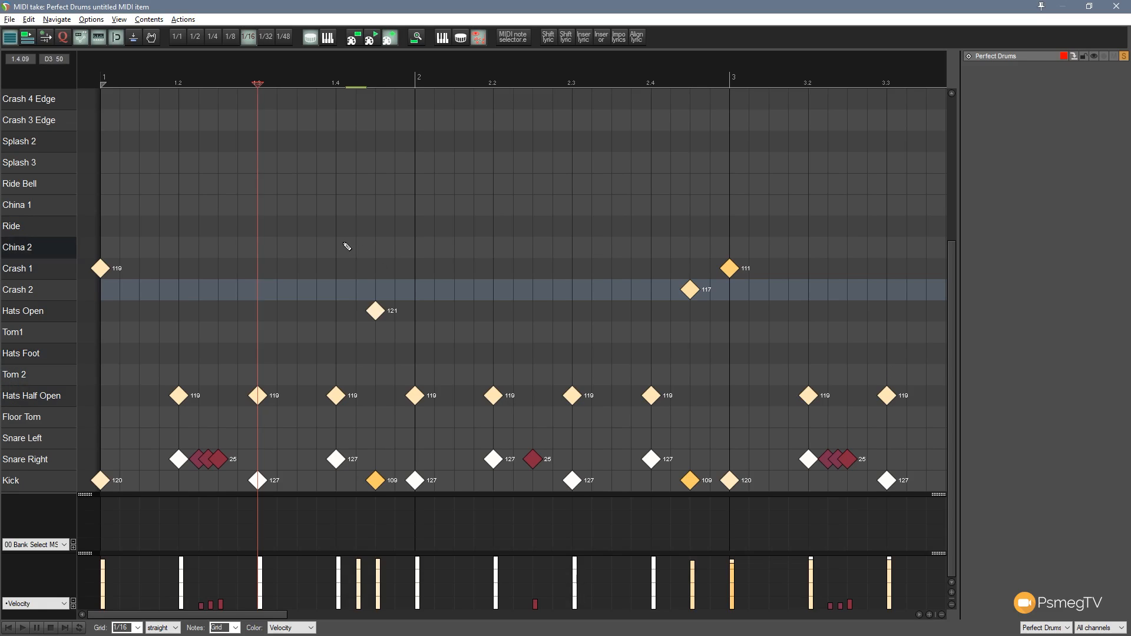
pyautogui.click(152, 37)
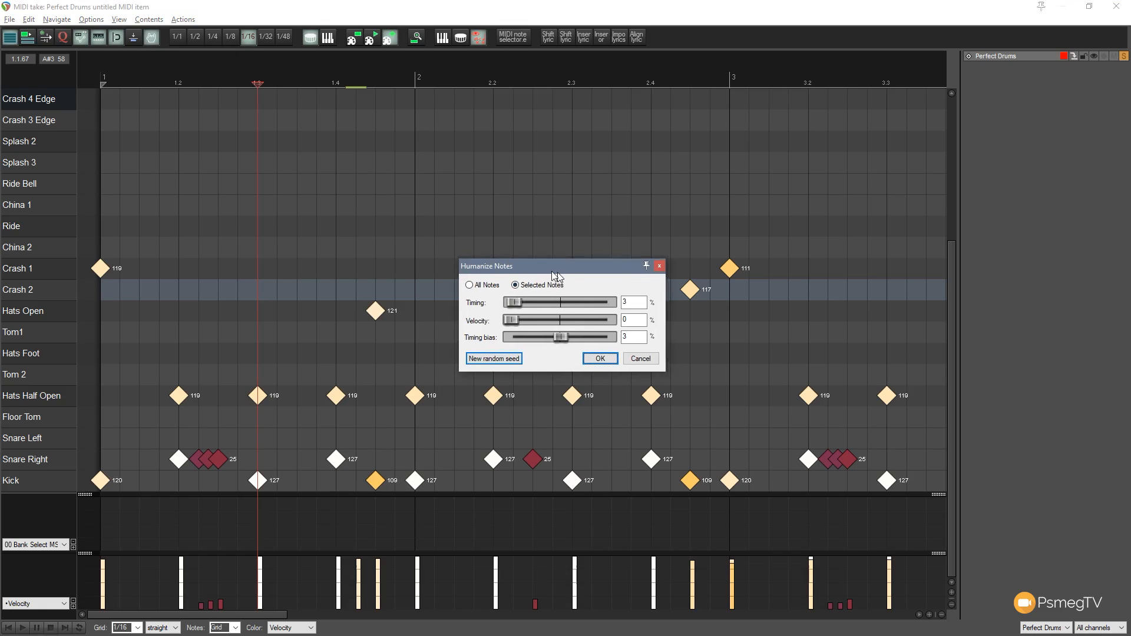
pyautogui.moveTo(561, 271); pyautogui.dragTo(352, 151)
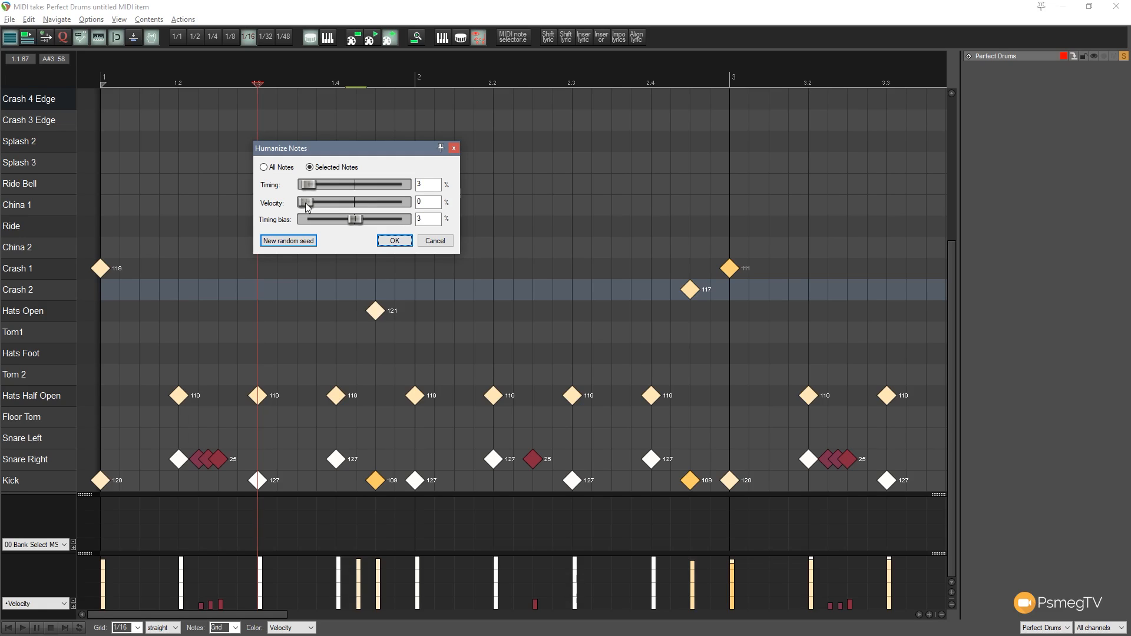
pyautogui.moveTo(300, 202); pyautogui.dragTo(302, 202)
pyautogui.scroll(8, 165, 514)
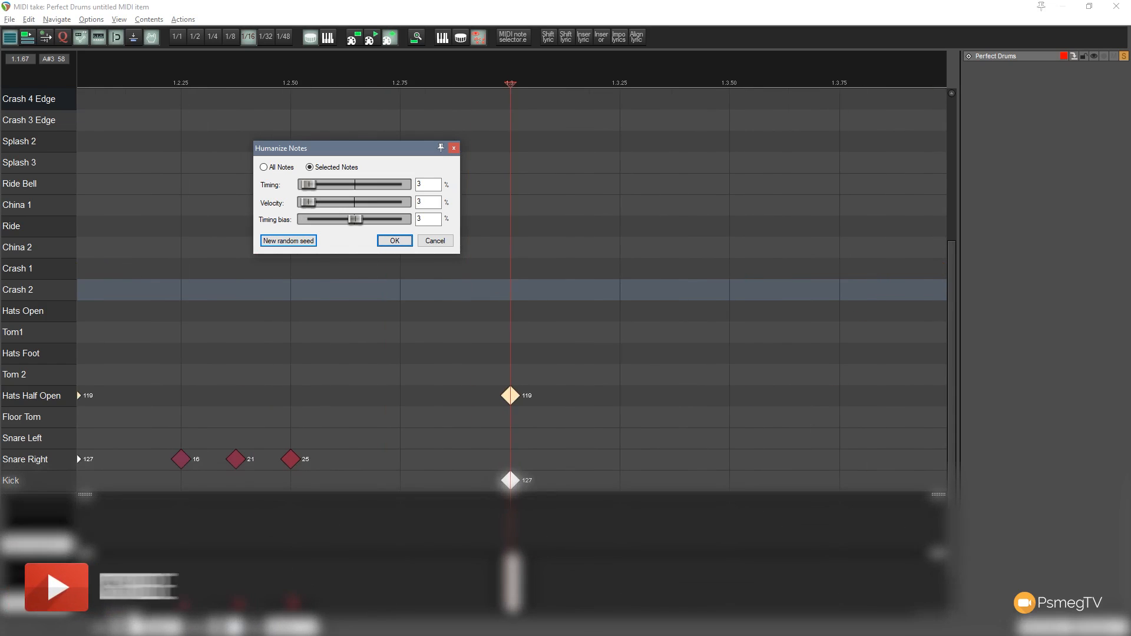
pyautogui.moveTo(131, 614); pyautogui.dragTo(126, 615)
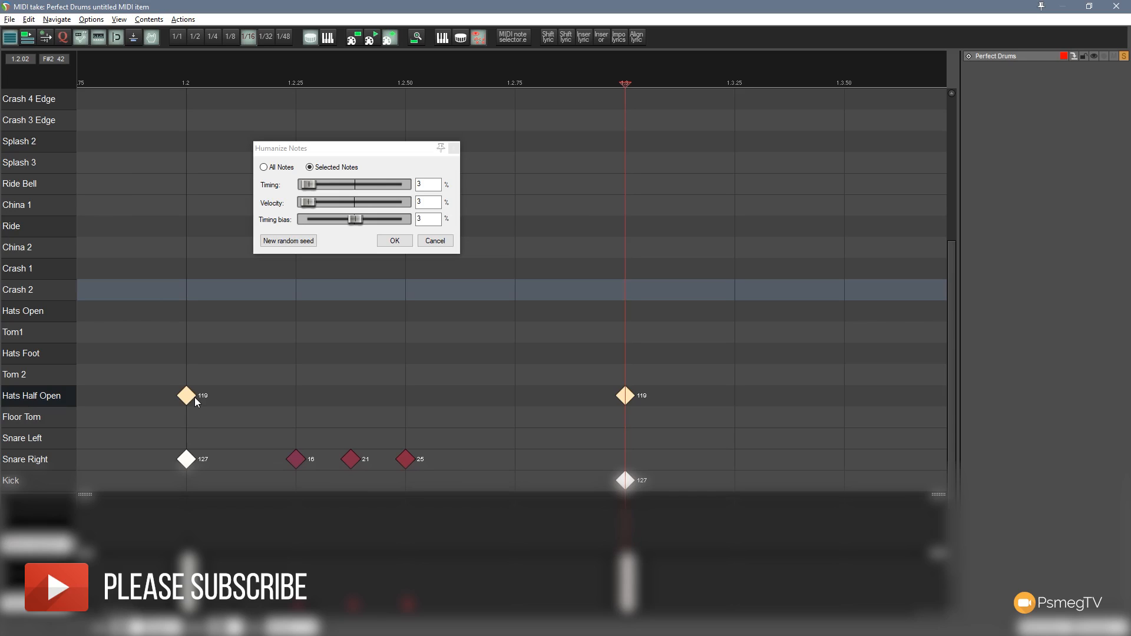
pyautogui.moveTo(371, 148); pyautogui.dragTo(393, 149)
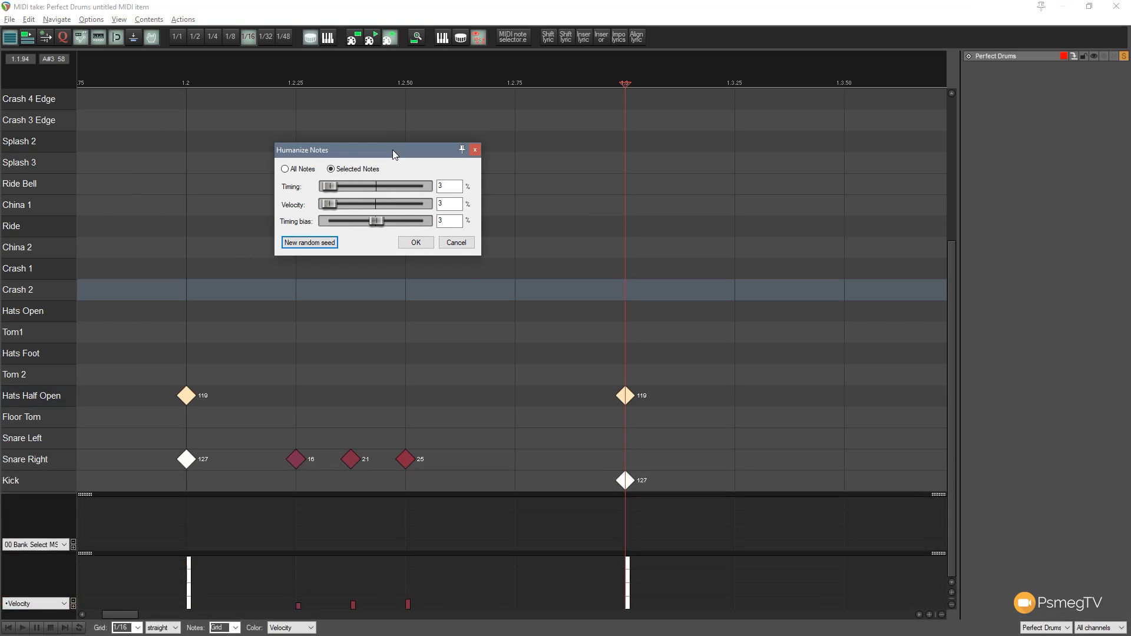
# - Humanize all notes, trying the timing variation at 9% before settling on 3%, and apply the settings
pyautogui.click(297, 170)
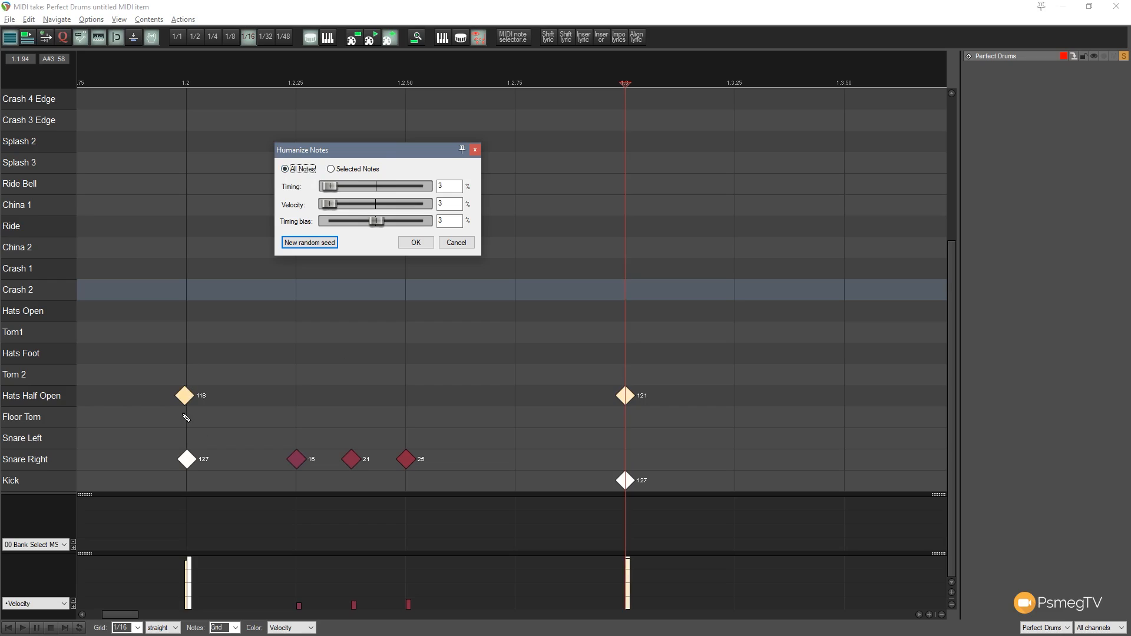
pyautogui.moveTo(326, 189)
pyautogui.mouseDown()
pyautogui.moveTo(398, 195)
pyautogui.moveTo(332, 195)
pyautogui.mouseUp()
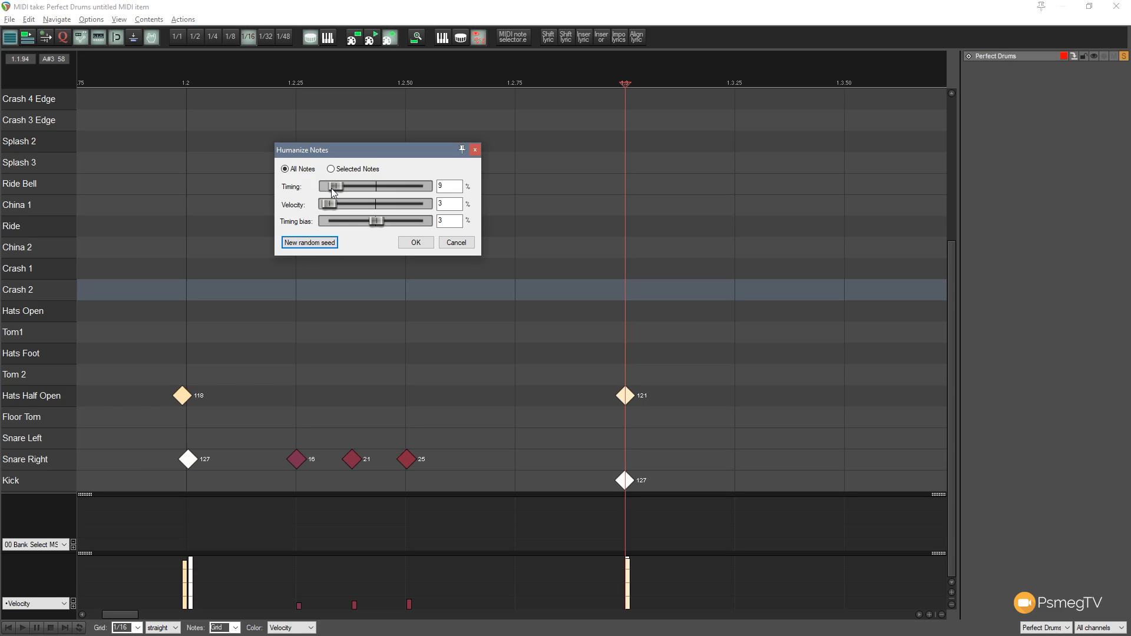
pyautogui.scroll(-3, 333, 188)
pyautogui.moveTo(334, 186); pyautogui.dragTo(331, 187)
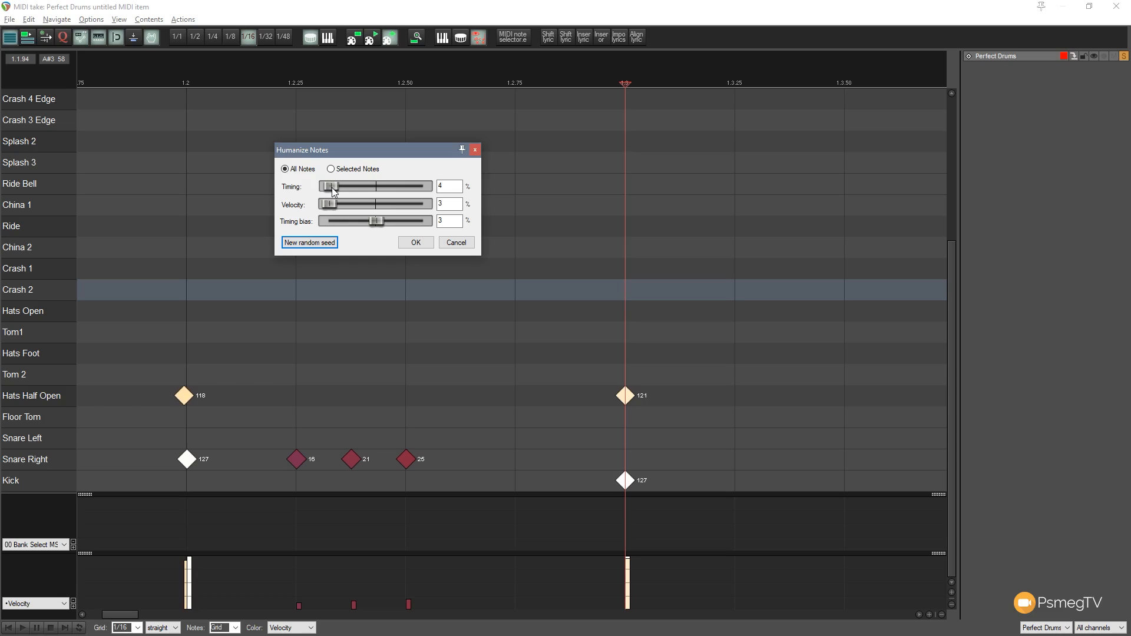
pyautogui.scroll(-1, 331, 188)
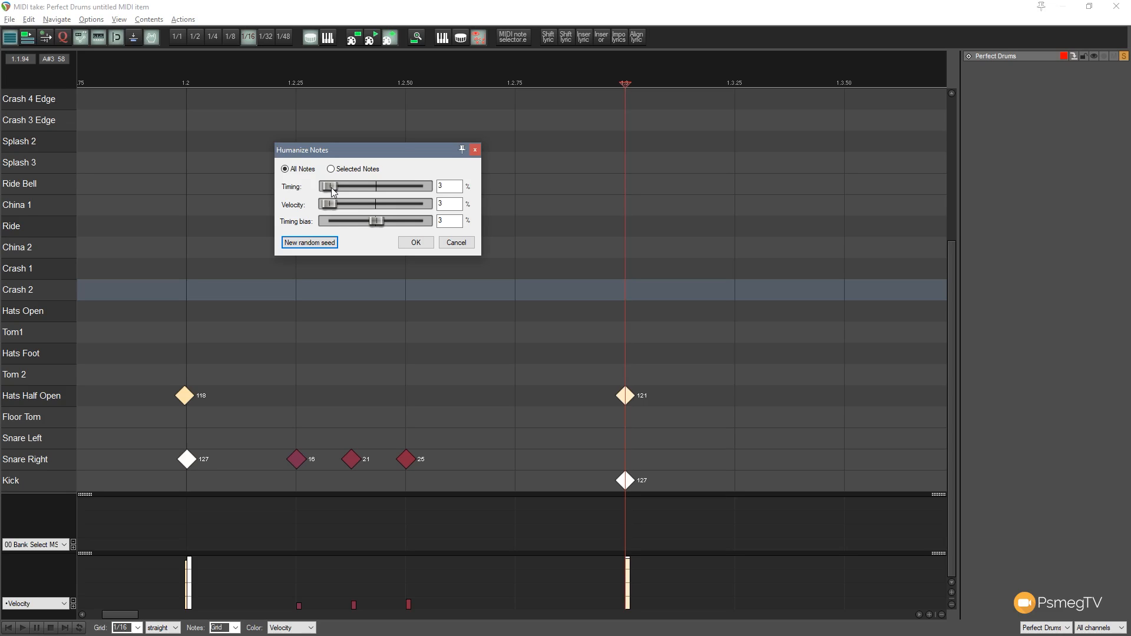
pyautogui.click(415, 242)
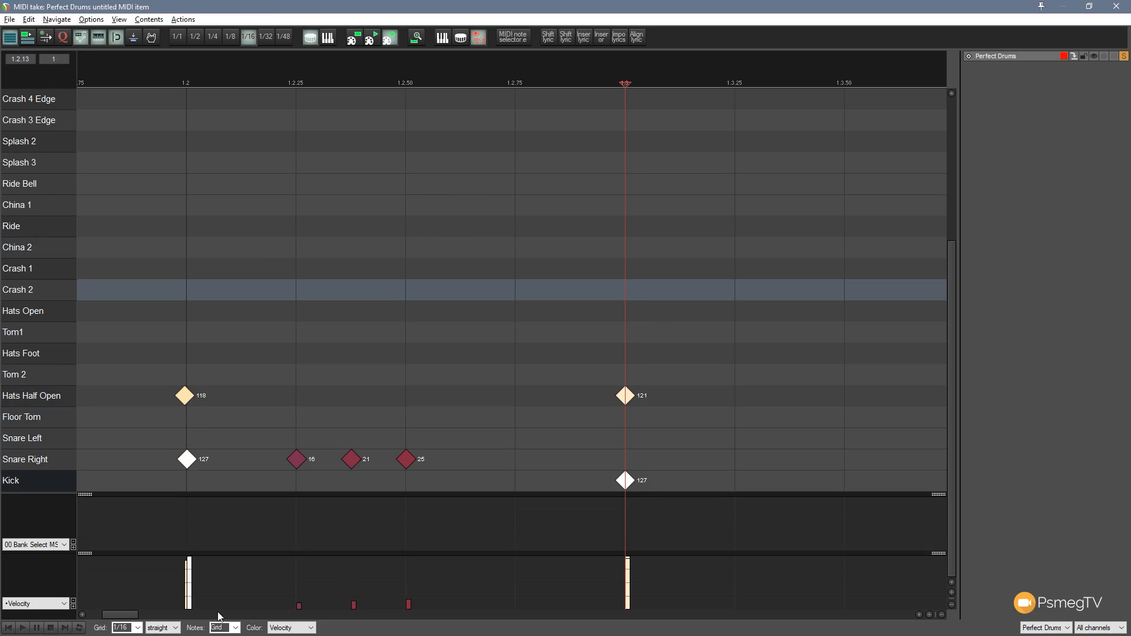
# - Inspect the humanized notes around the start of bar 2 and play the pattern from beat 1.3 into bar 3
pyautogui.moveTo(133, 617); pyautogui.dragTo(168, 611)
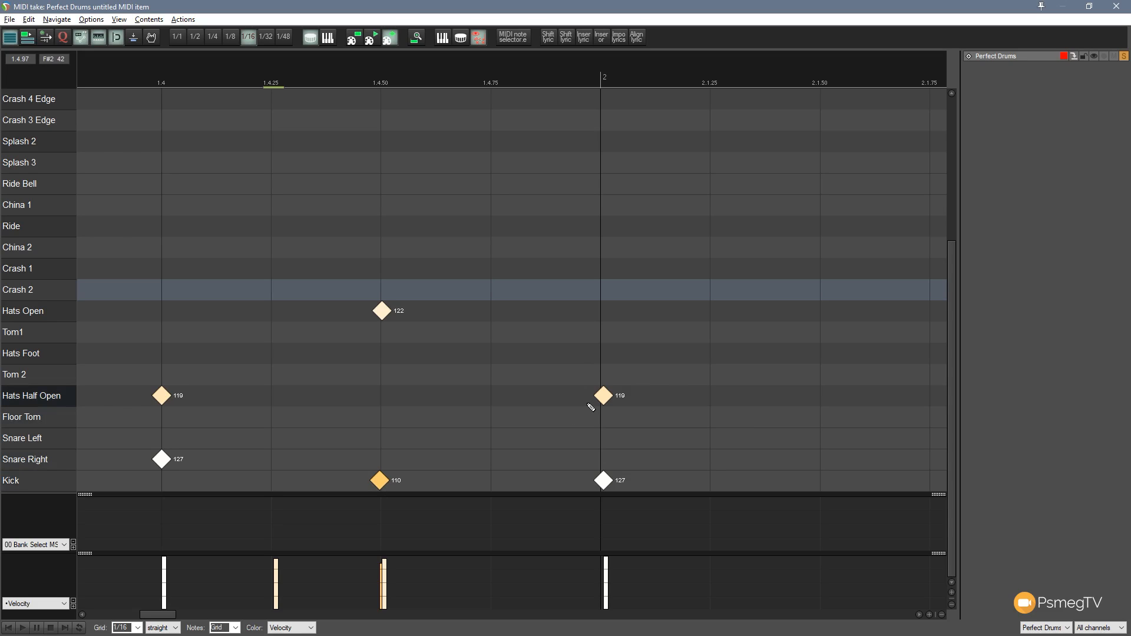
pyautogui.scroll(-10, 523, 412)
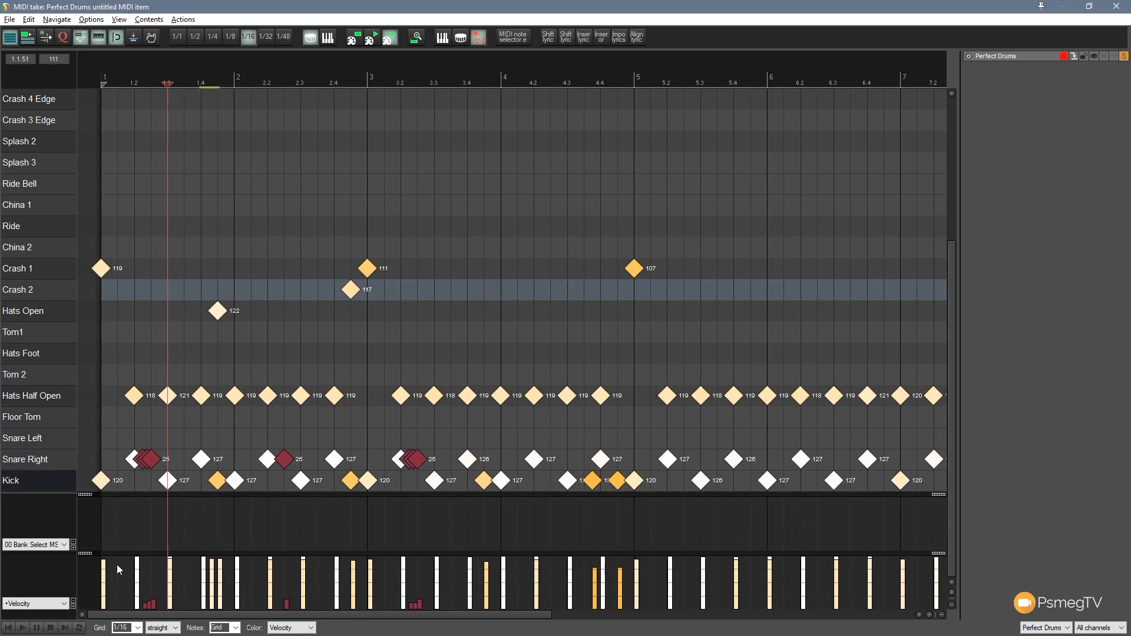
pyautogui.click(20, 628)
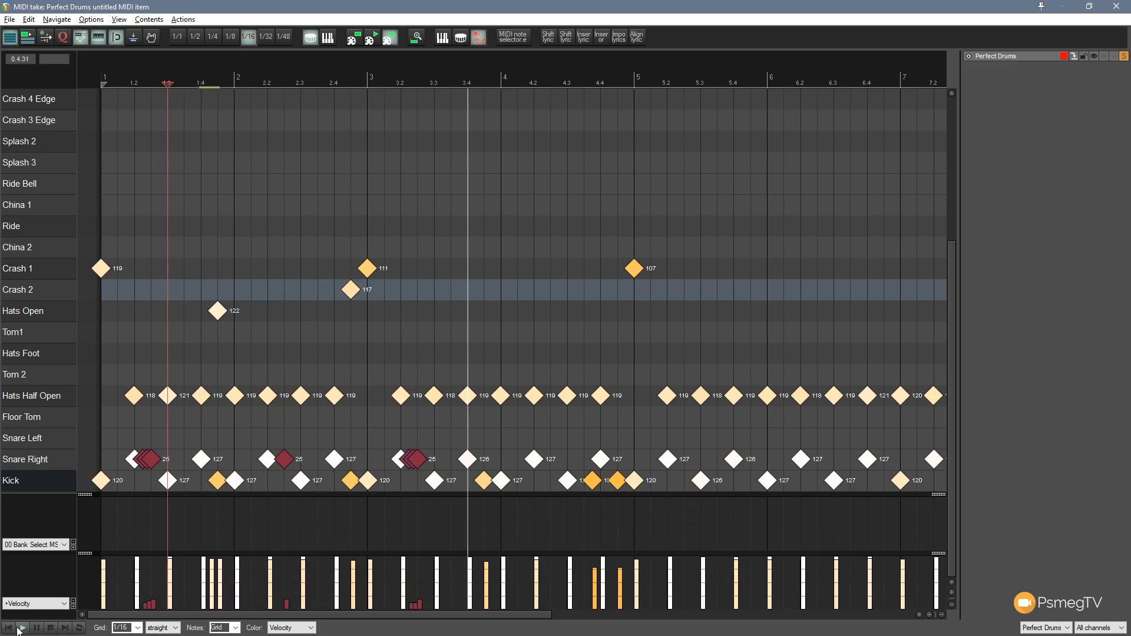
pyautogui.click(50, 629)
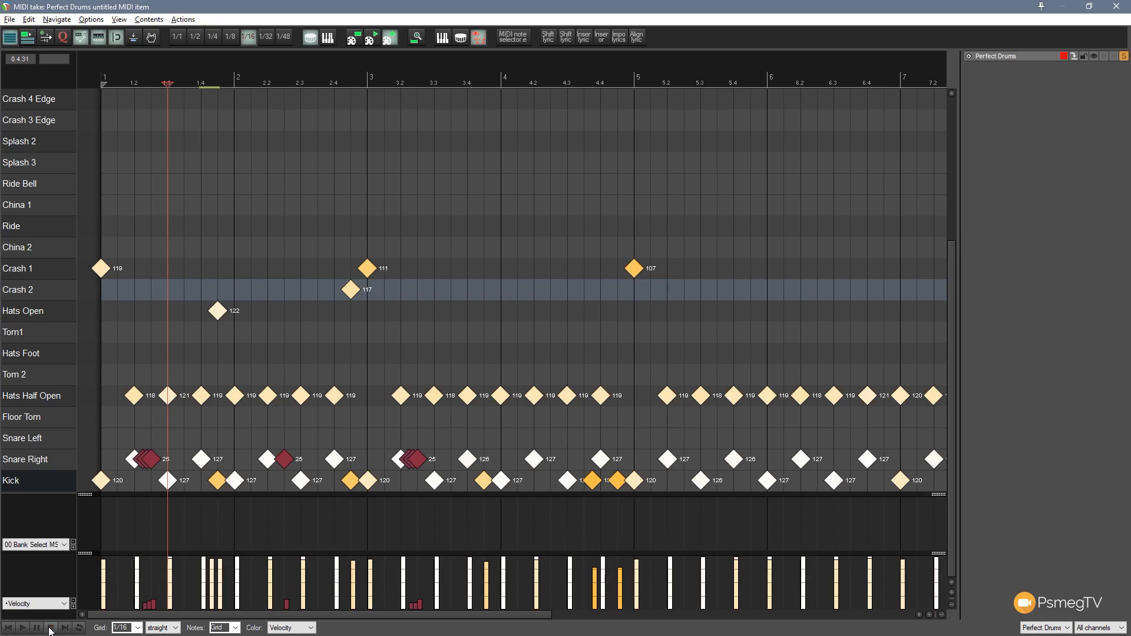